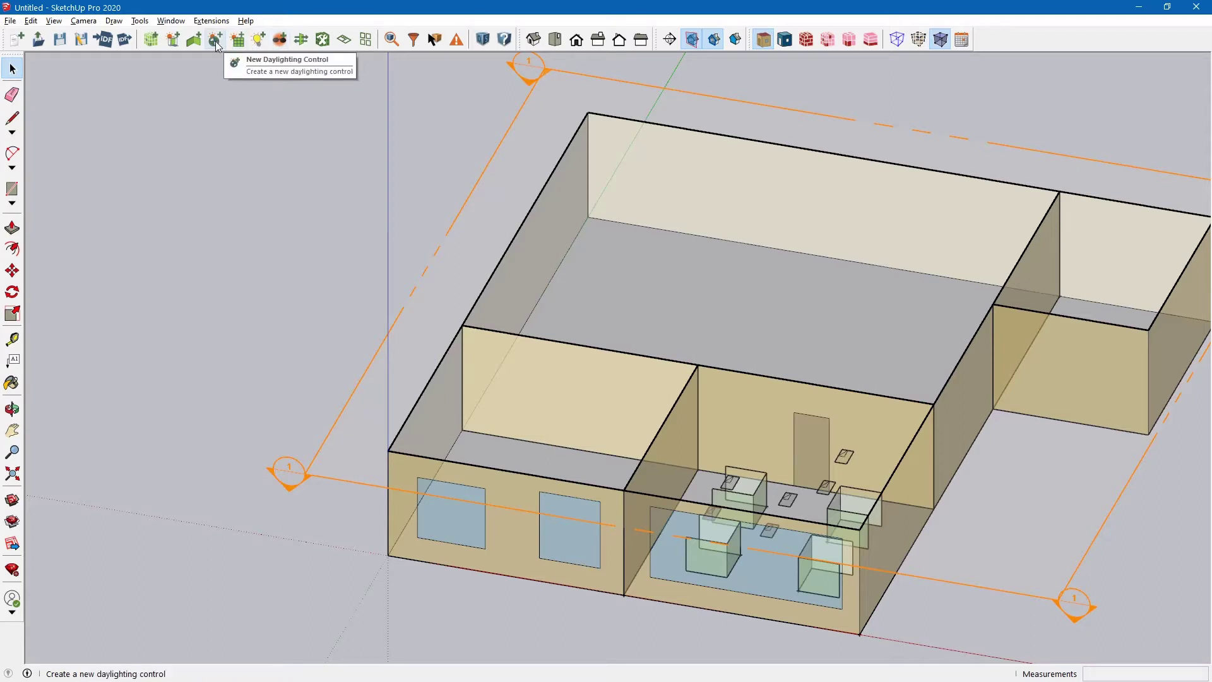
# Step: Open the left room group and place a new daylighting control sensor on its floor
pyautogui.doubleClick(518, 460)
pyautogui.moveTo(589, 400); pyautogui.dragTo(432, 475, button='middle')
pyautogui.scroll(3, 432, 475)
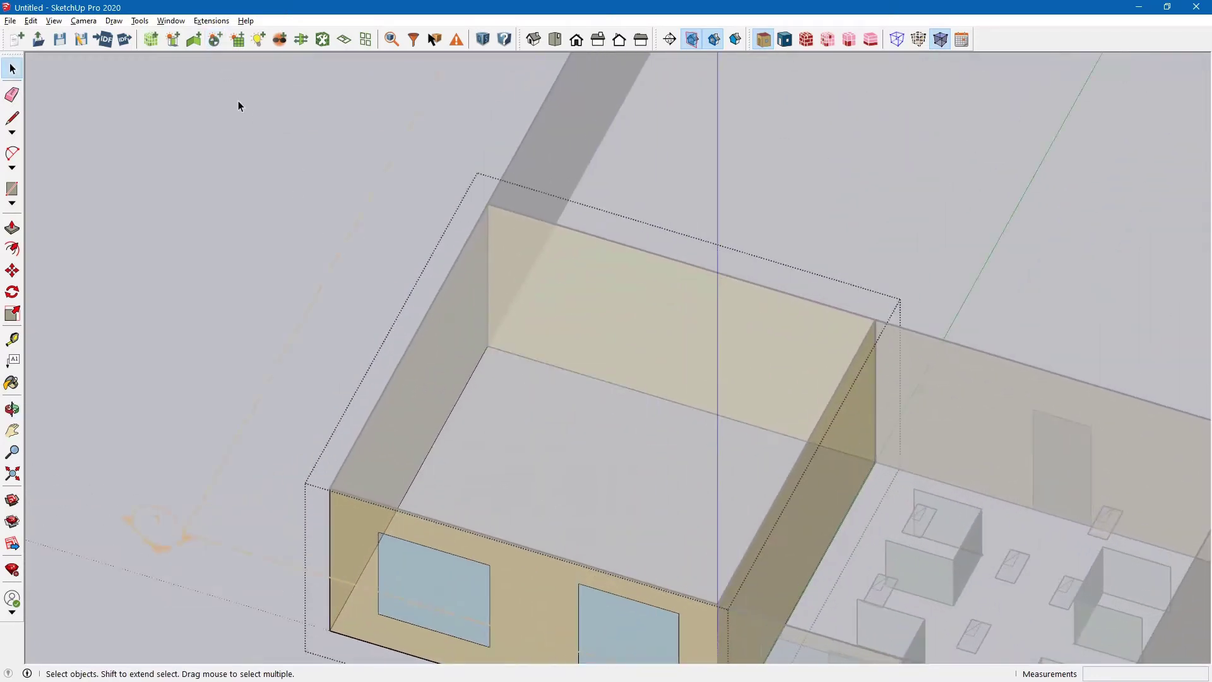
pyautogui.click(215, 43)
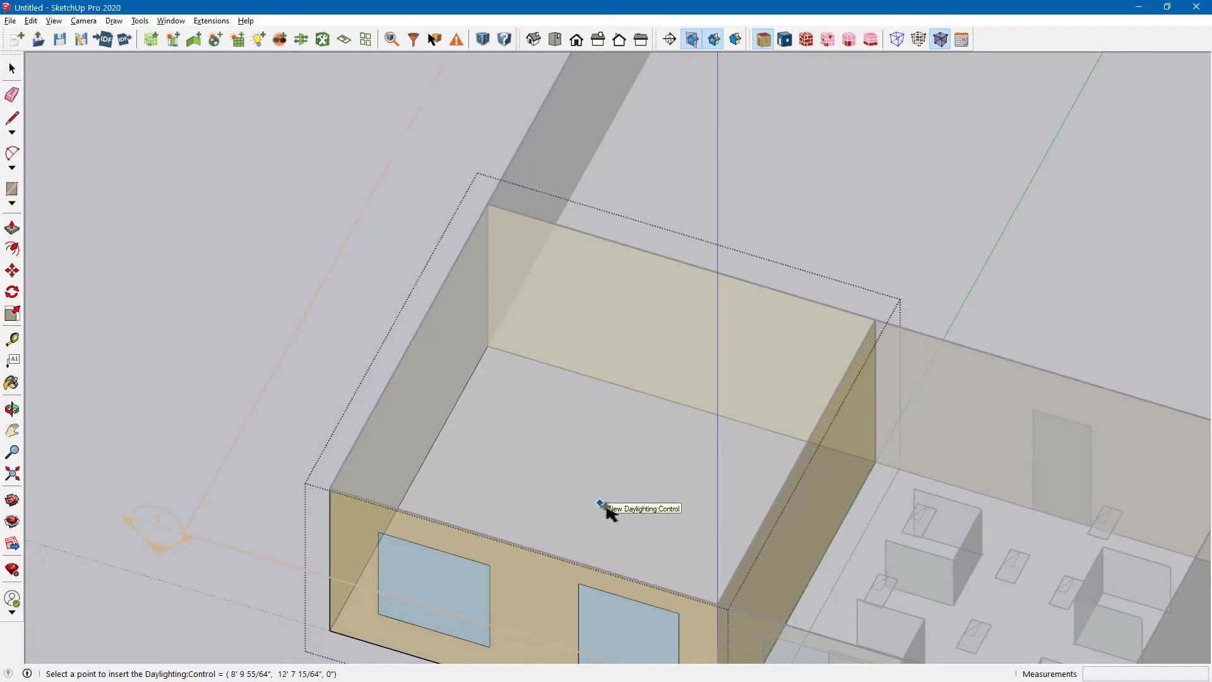
pyautogui.click(600, 503)
# Step: Orbit and zoom around the room to inspect the newly placed sensor
pyautogui.moveTo(659, 538); pyautogui.dragTo(673, 478, button='middle')
pyautogui.scroll(2, 593, 504)
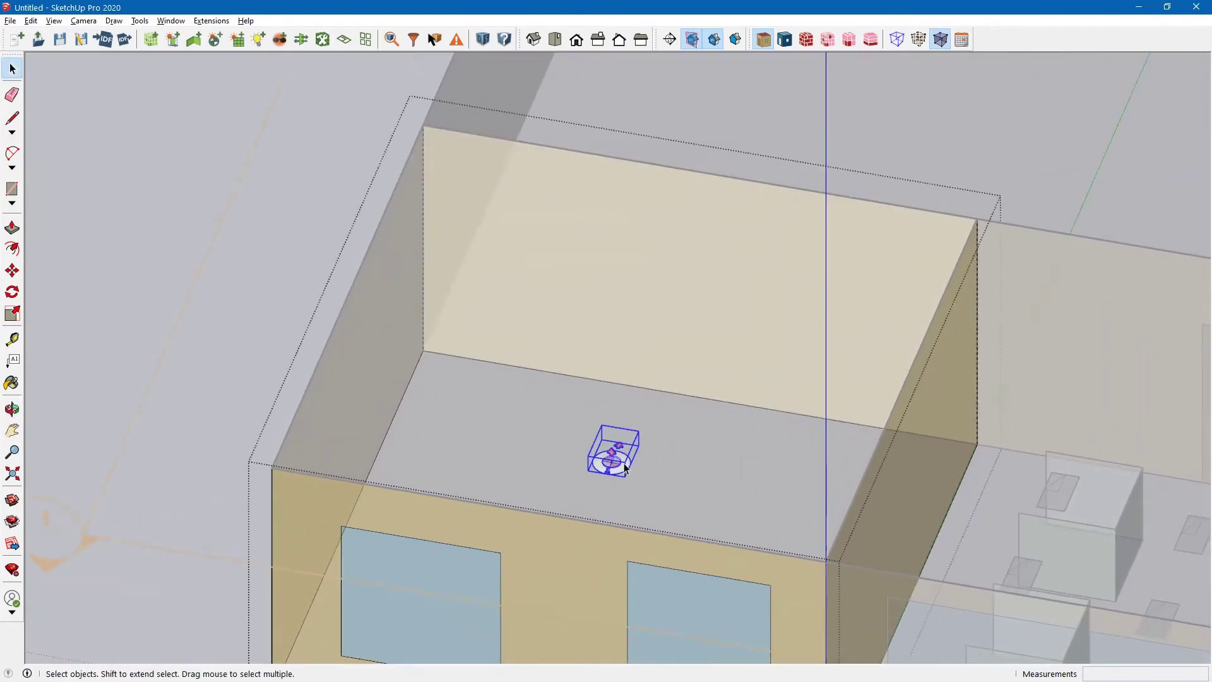
pyautogui.scroll(-1, 624, 469)
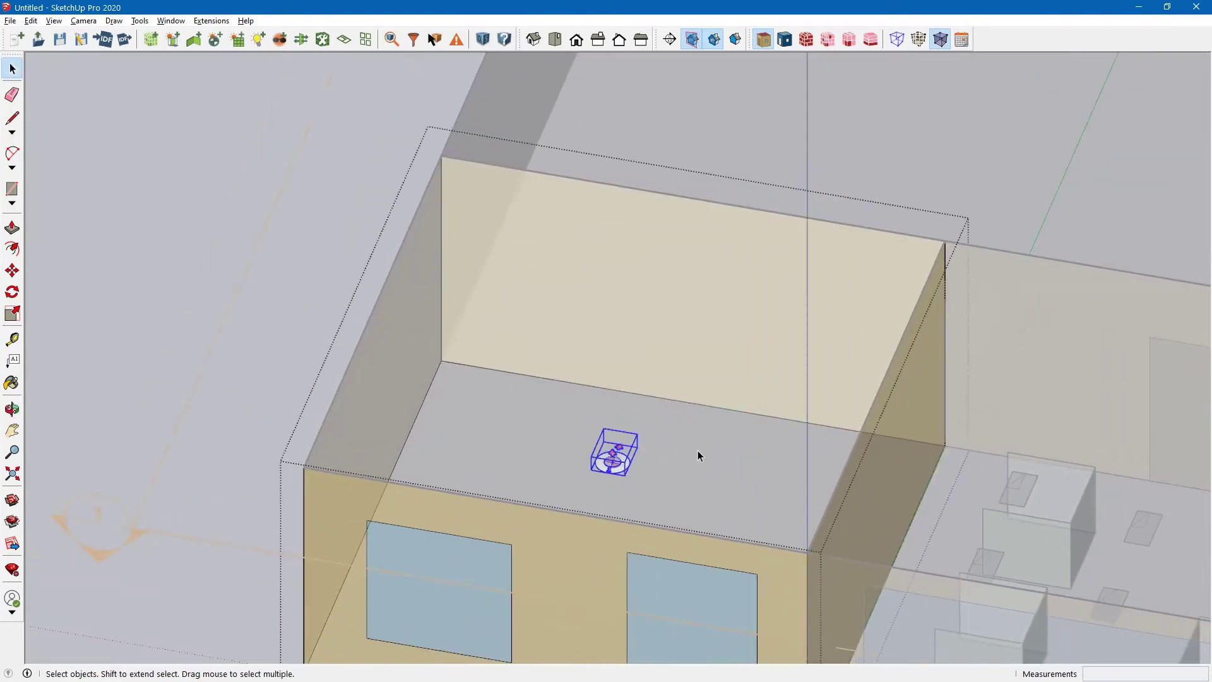
pyautogui.scroll(-2, 691, 471)
pyautogui.moveTo(738, 463); pyautogui.dragTo(699, 482, button='middle')
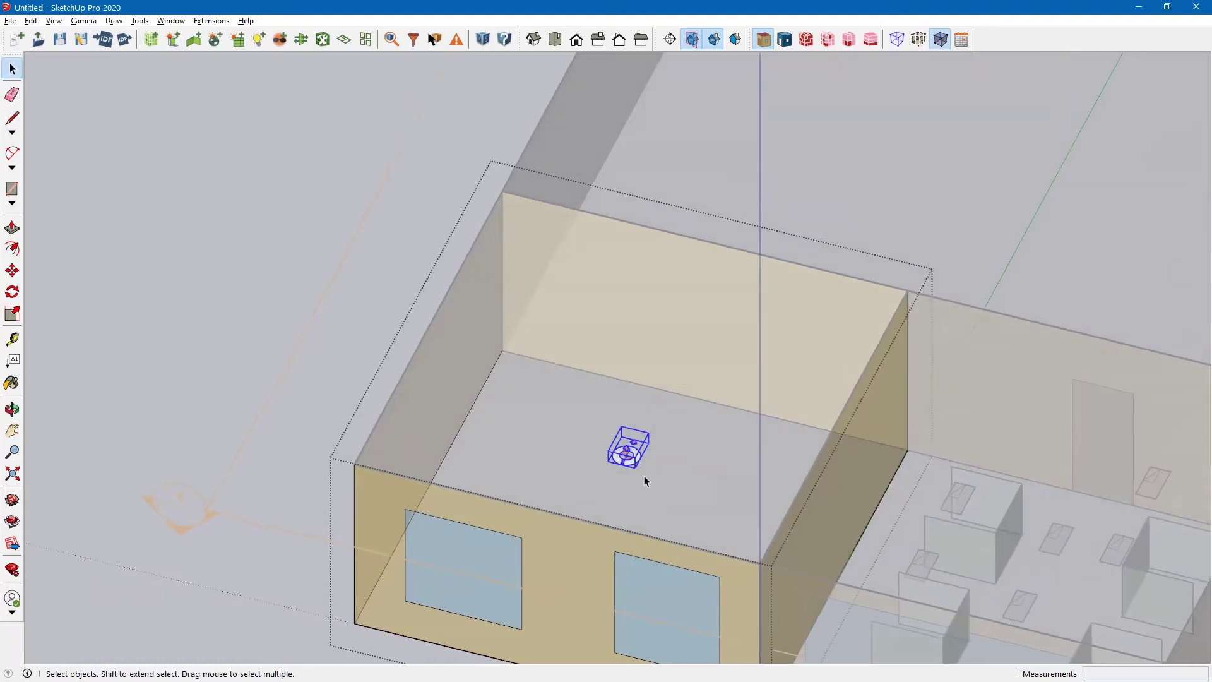
pyautogui.scroll(2, 644, 481)
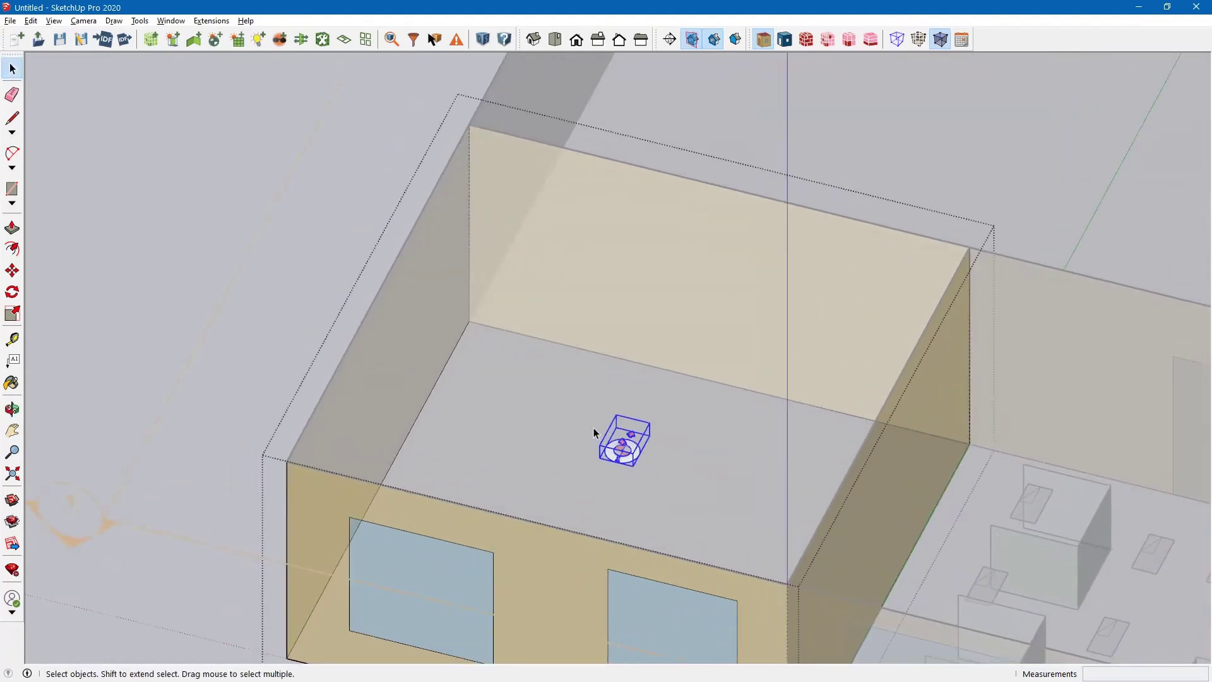
pyautogui.moveTo(696, 492); pyautogui.dragTo(714, 513, button='middle')
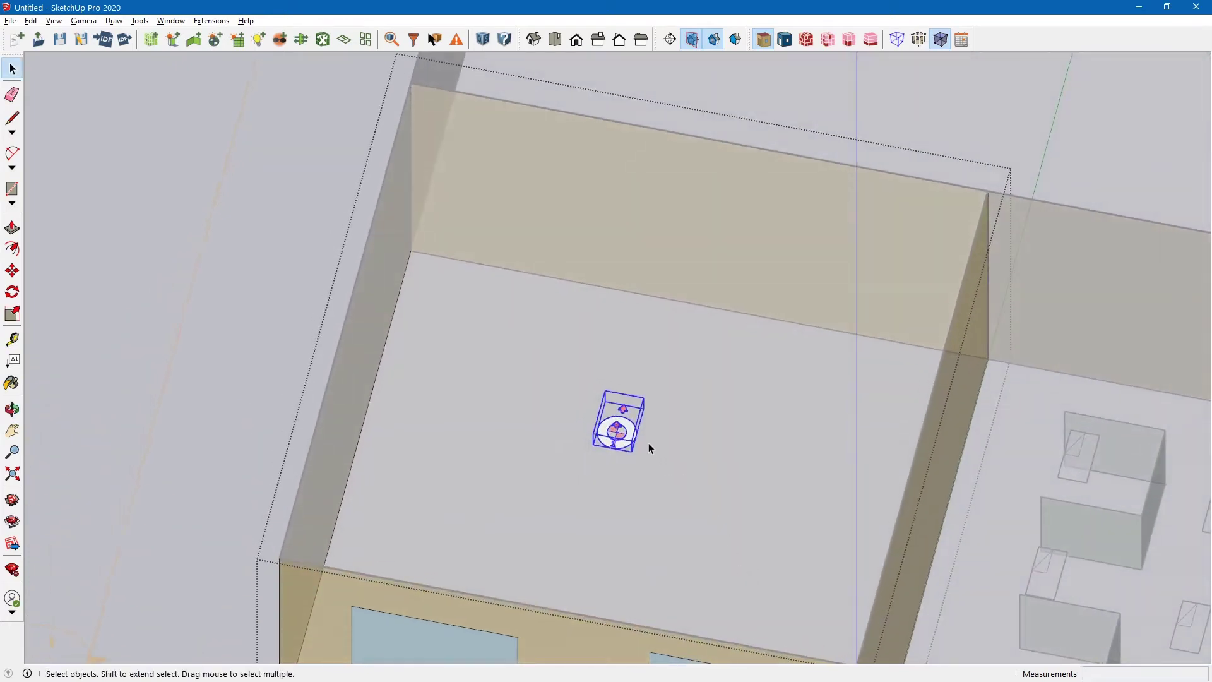
pyautogui.scroll(-2, 648, 445)
pyautogui.scroll(-2, 636, 463)
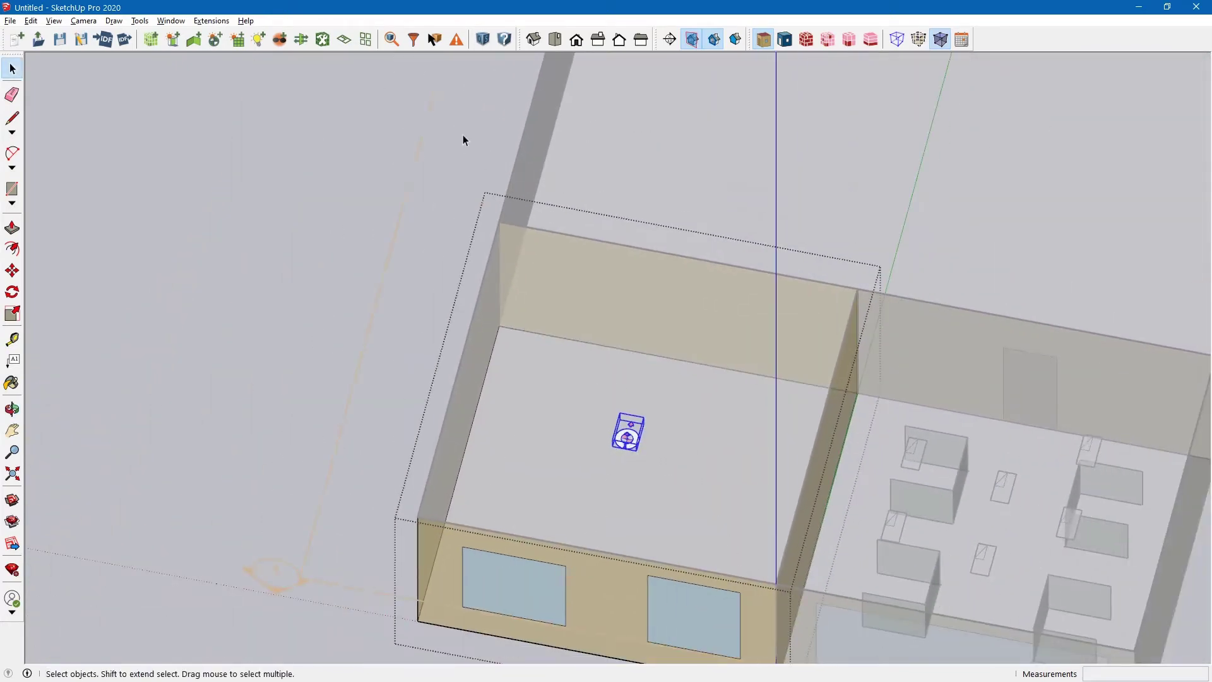
# Step: In Top view, move the daylighting sensor beside the windowed front wall
pyautogui.click(555, 40)
pyautogui.scroll(-2, 555, 341)
pyautogui.scroll(2, 399, 373)
pyautogui.press('m')
pyautogui.click(475, 305)
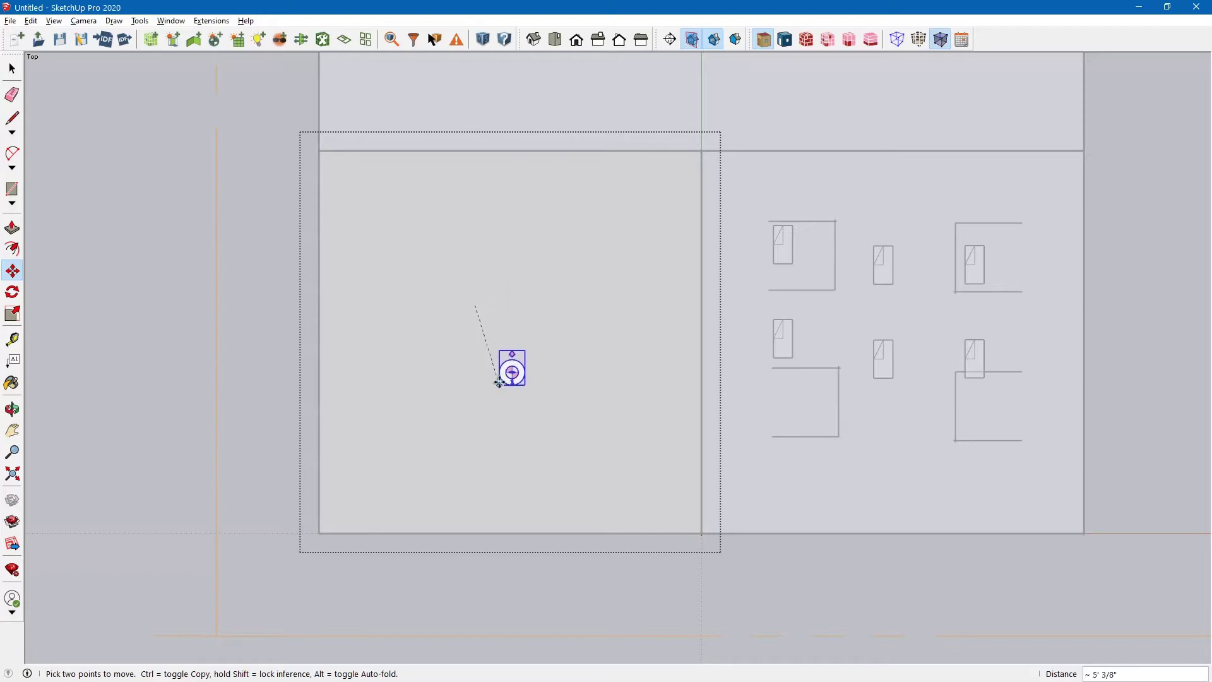
pyautogui.click(498, 356)
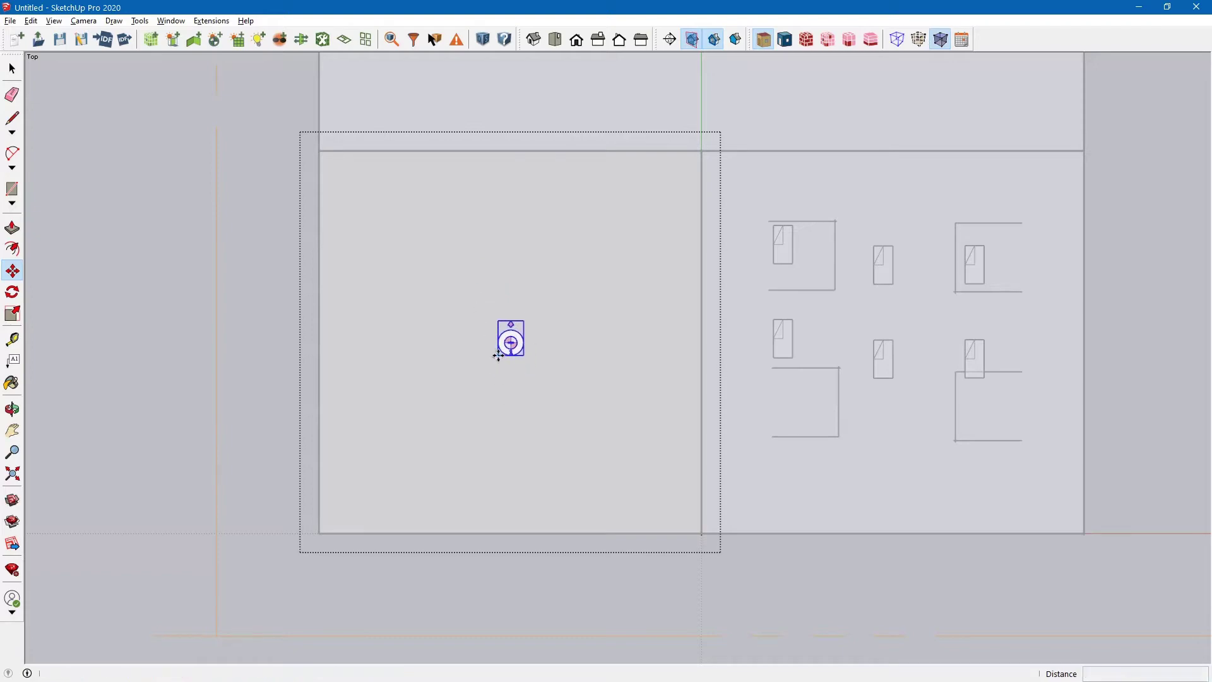
# Step: Orbit back to a frontal 3D view of the room and return to the Select tool
pyautogui.moveTo(607, 442); pyautogui.dragTo(502, 316, button='middle')
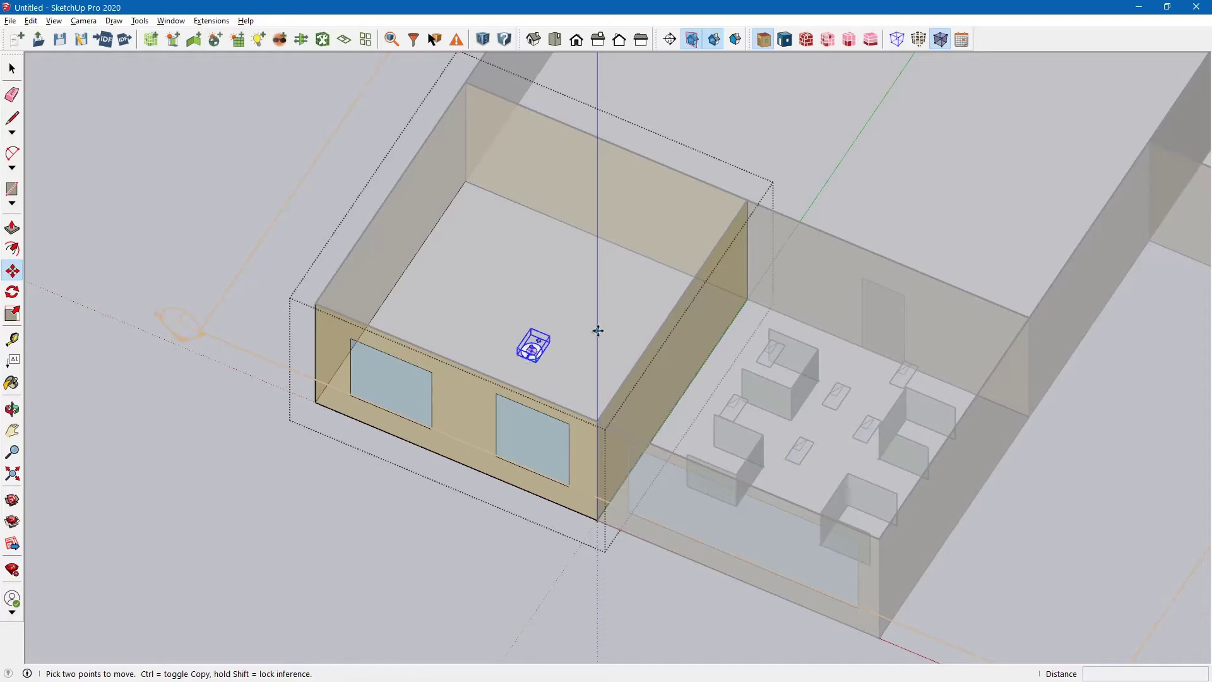
pyautogui.moveTo(623, 366); pyautogui.dragTo(544, 350, button='middle')
pyautogui.scroll(-1, 539, 388)
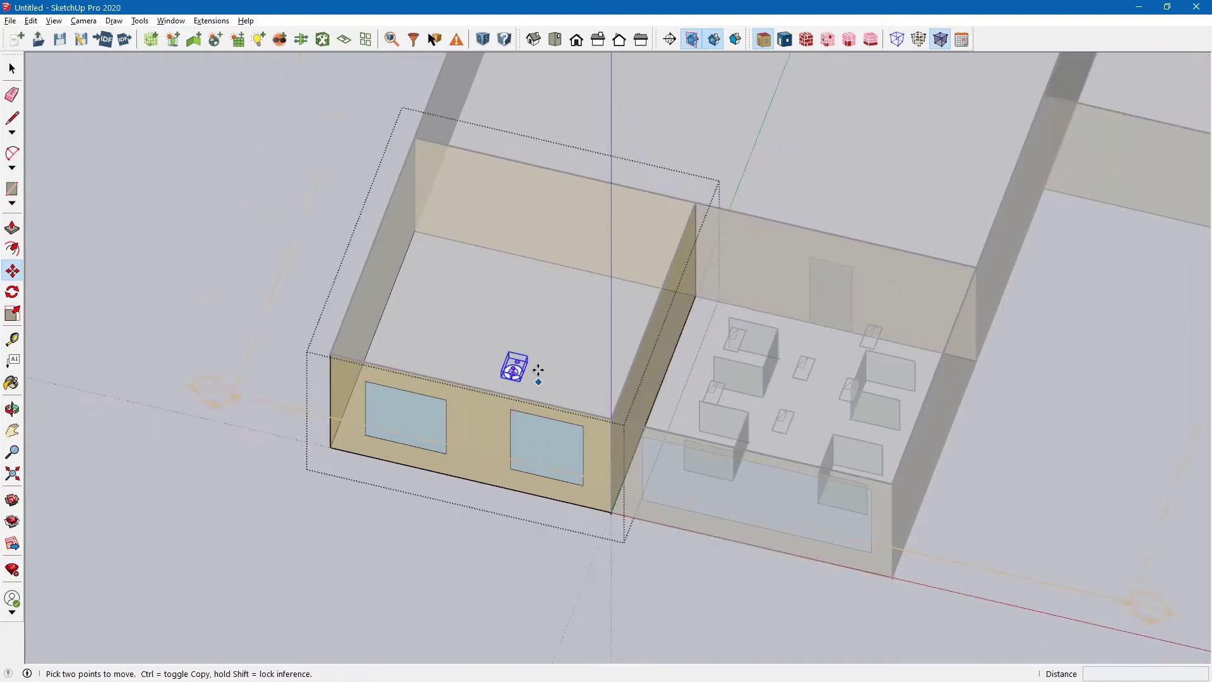
pyautogui.moveTo(530, 312); pyautogui.dragTo(522, 249, button='middle')
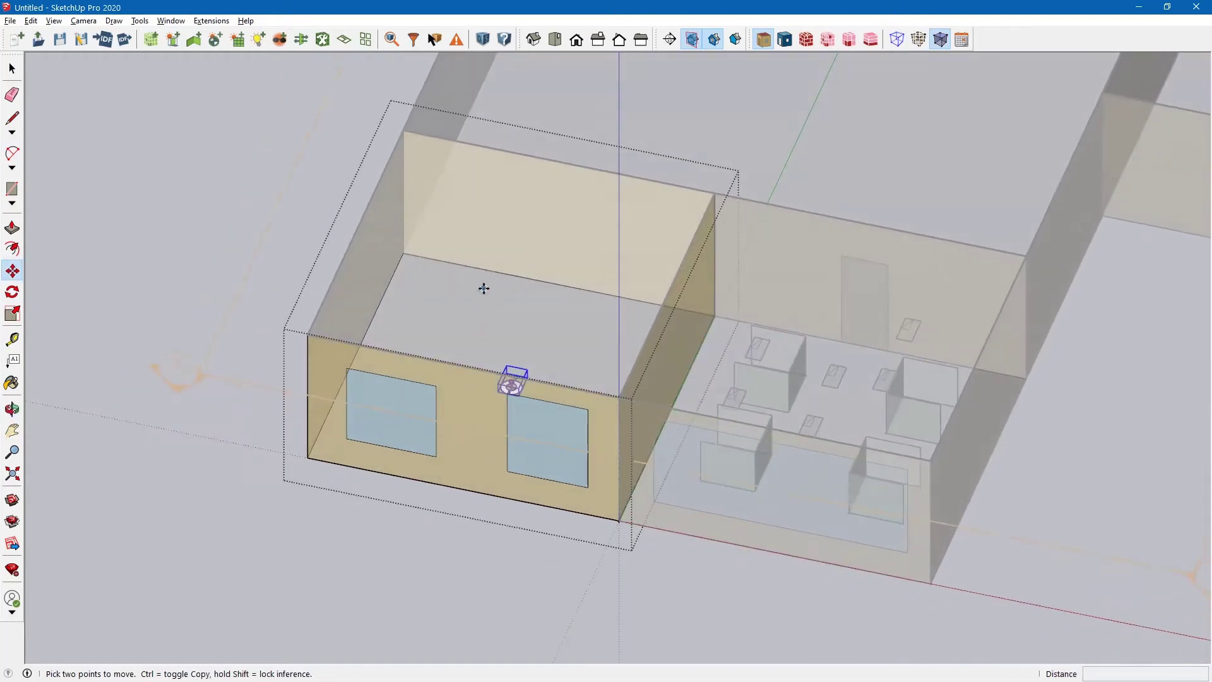
pyautogui.scroll(1, 484, 287)
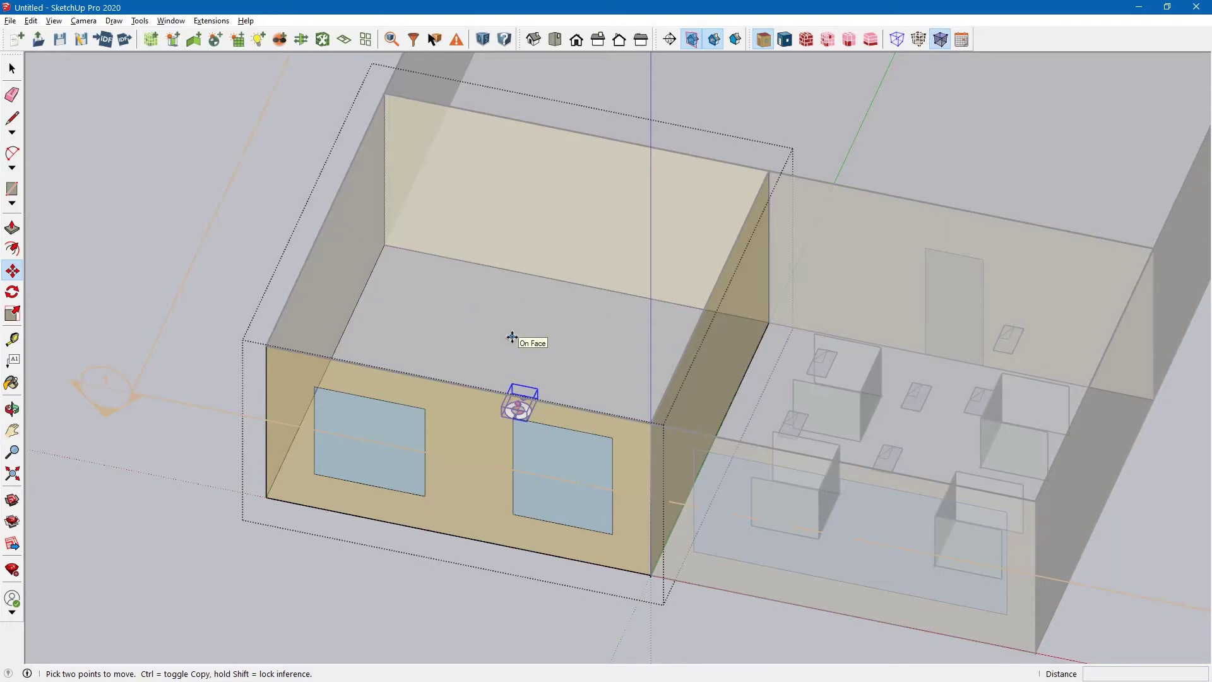
pyautogui.press('space')
pyautogui.moveTo(572, 350); pyautogui.dragTo(481, 282, button='middle')
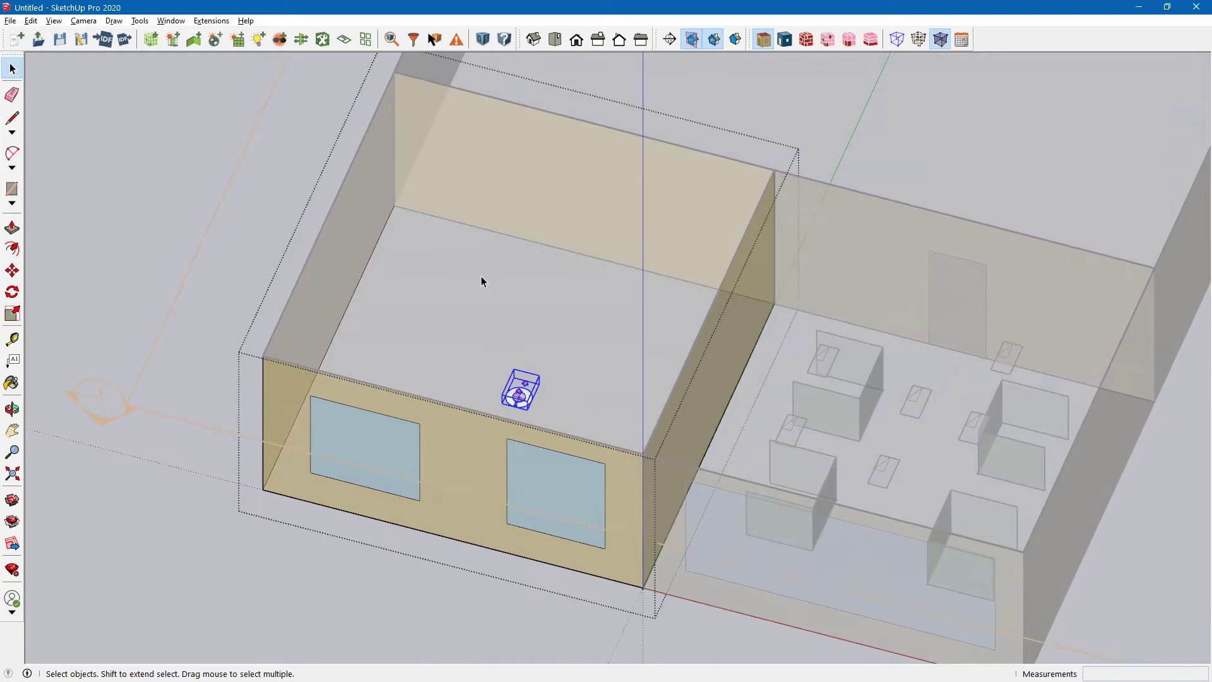
# Step: Open the OpenStudio Inspector, resize its panels, and reselect the daylighting sensor
pyautogui.click(392, 39)
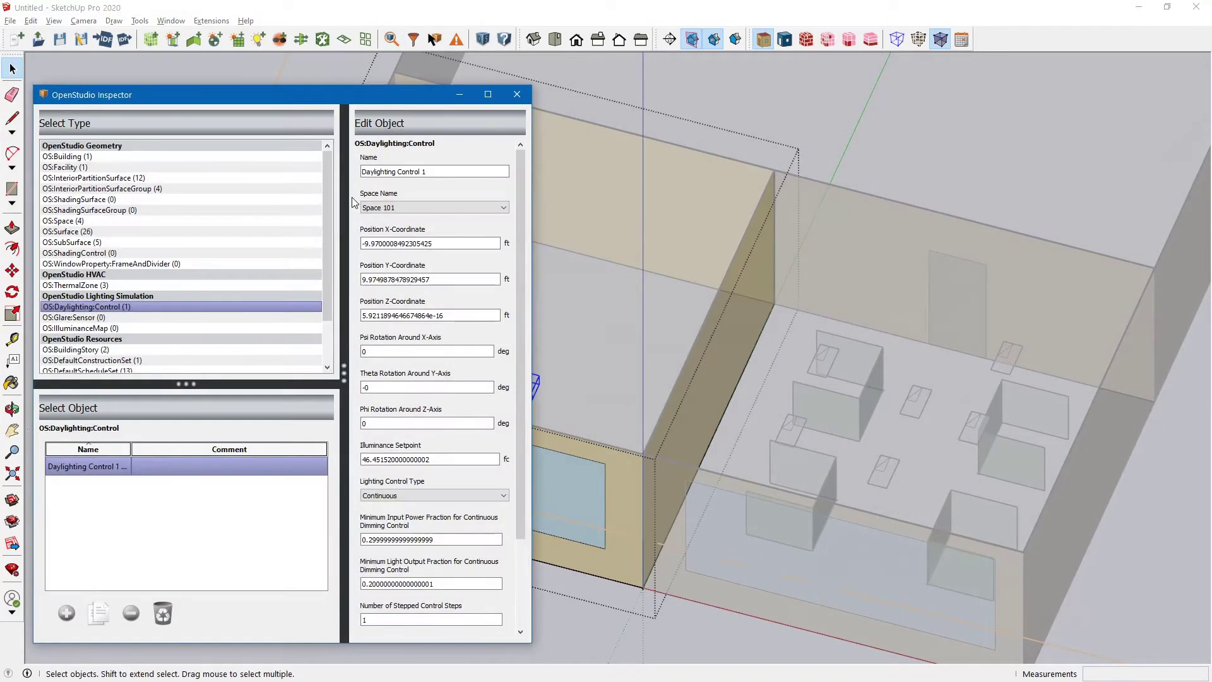
pyautogui.moveTo(341, 198); pyautogui.dragTo(263, 197)
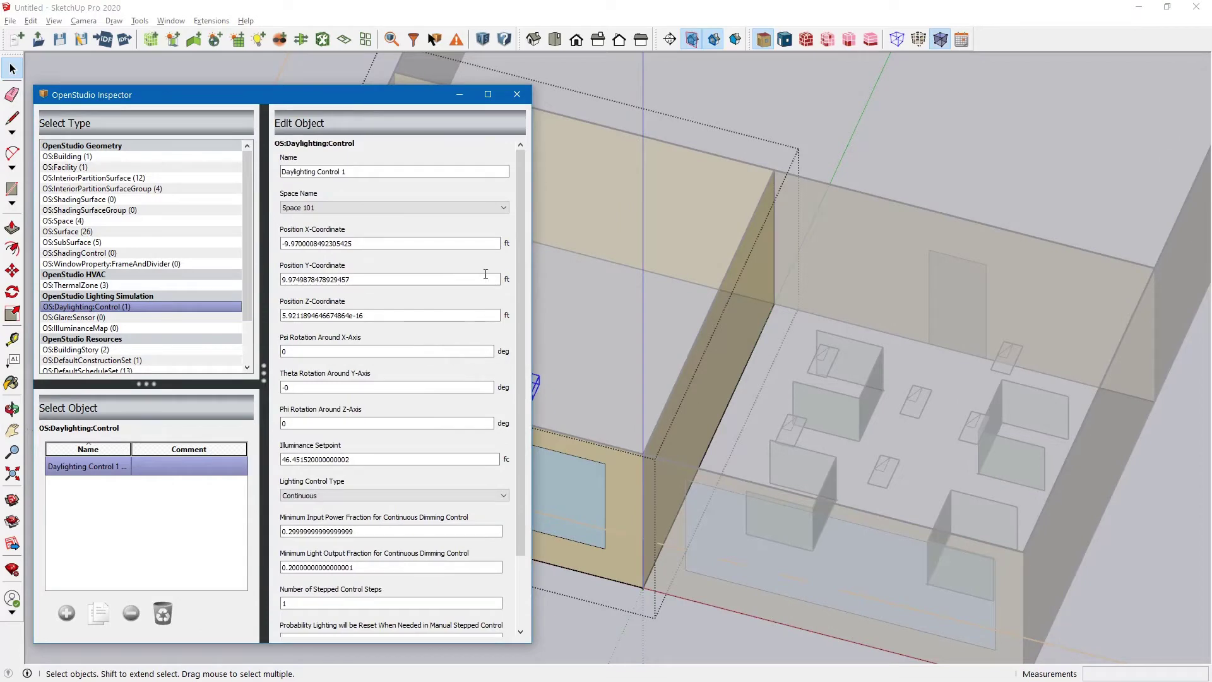
pyautogui.moveTo(532, 286); pyautogui.dragTo(483, 285)
pyautogui.click(532, 402)
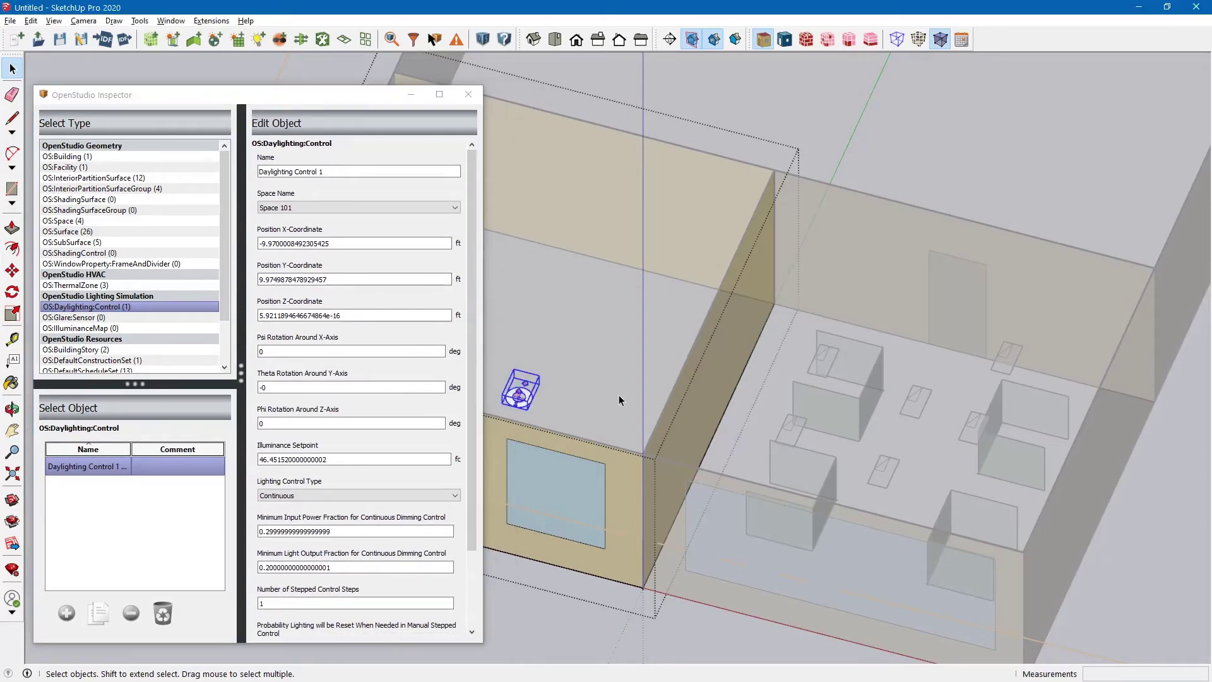
pyautogui.click(634, 392)
pyautogui.click(526, 398)
# Step: Review Daylighting Control 1's fields, confirming Space 101 and Continuous control type
pyautogui.click(384, 171)
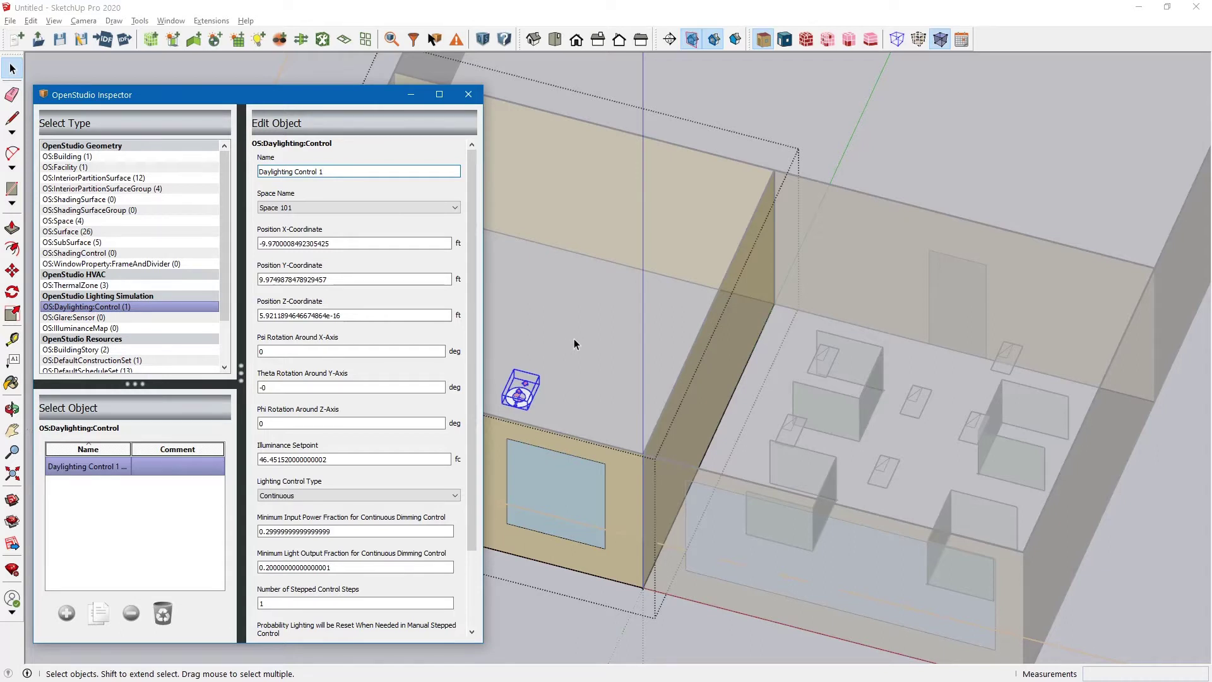
pyautogui.scroll(1, 575, 339)
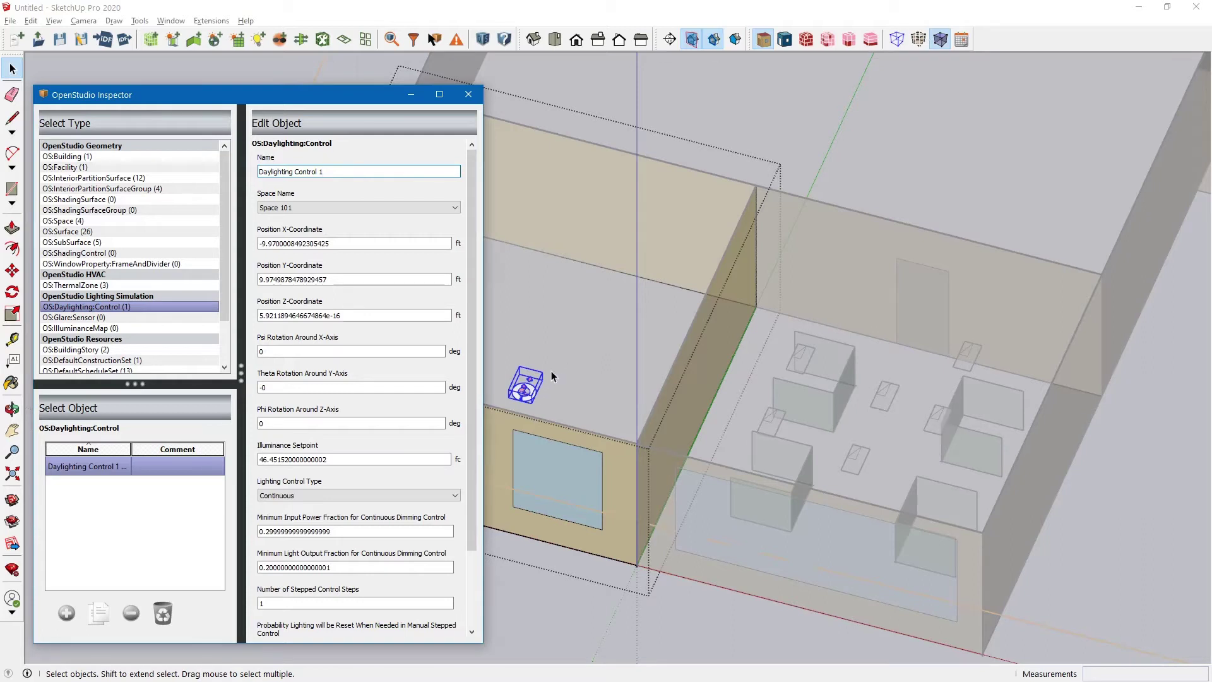
pyautogui.scroll(-2, 626, 370)
pyautogui.scroll(-5, 635, 350)
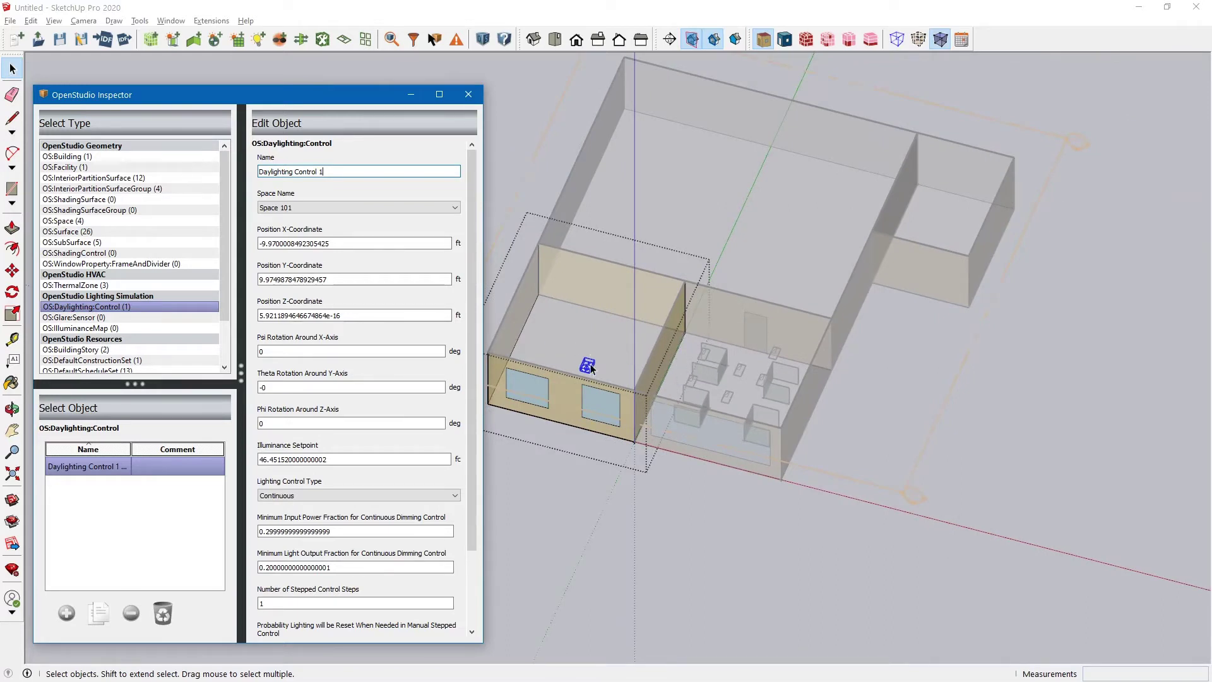
pyautogui.scroll(1, 589, 367)
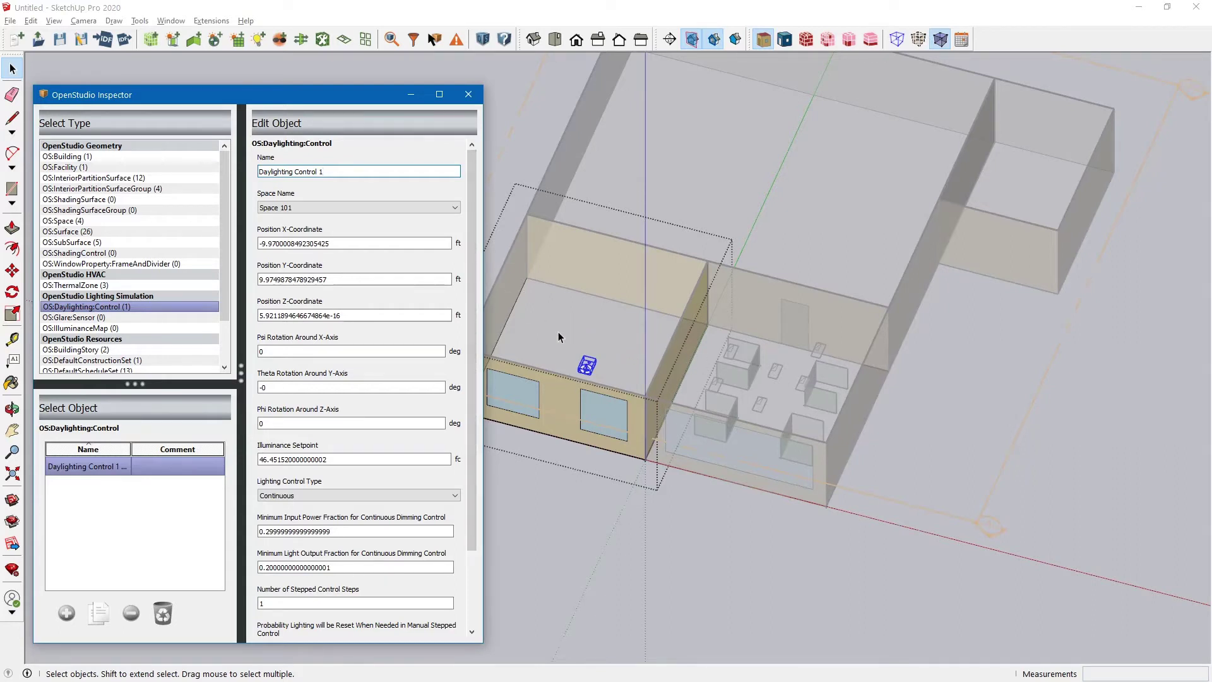
pyautogui.scroll(1, 558, 332)
pyautogui.scroll(1, 558, 332)
pyautogui.scroll(-2, 760, 357)
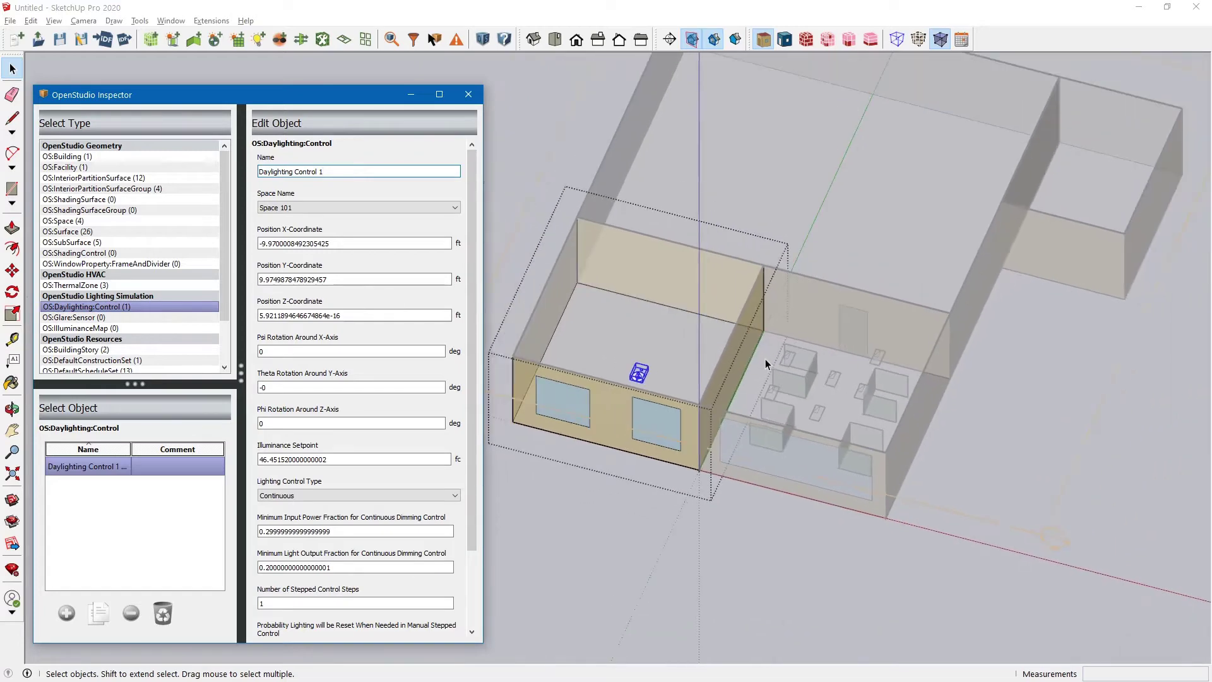
pyautogui.scroll(1, 737, 340)
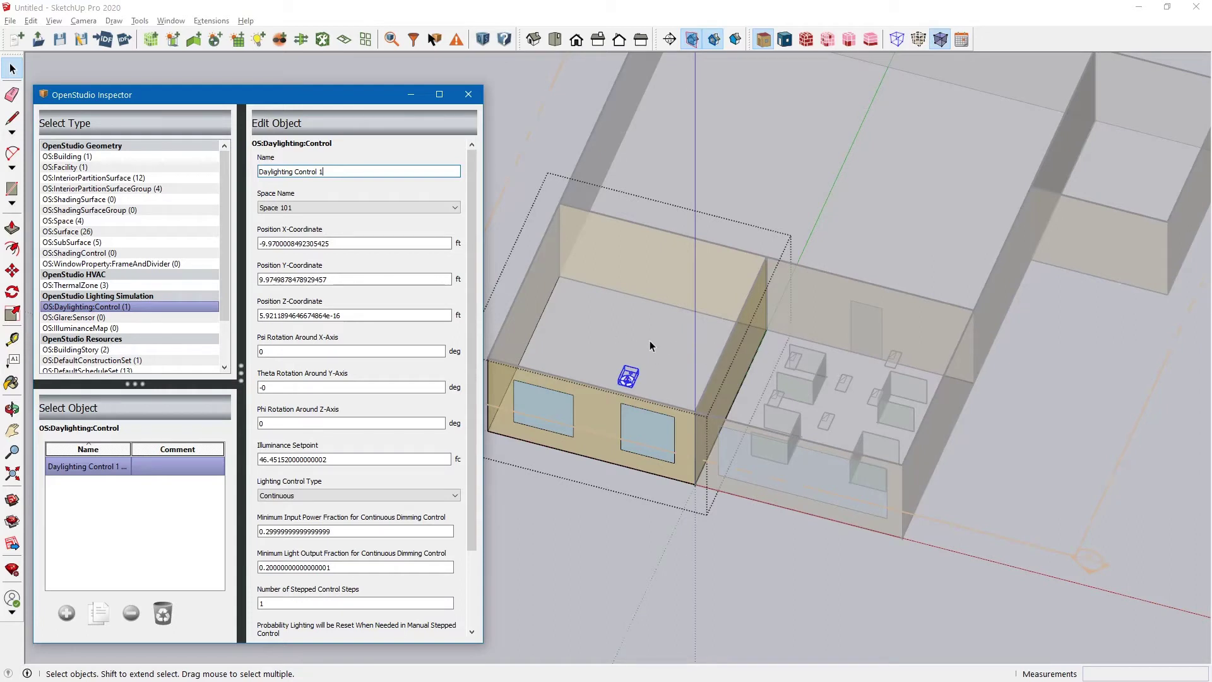
# Step: Review the sensor's X, Y, Z coordinates and its X and Y rotation values
pyautogui.click(343, 243)
pyautogui.click(343, 279)
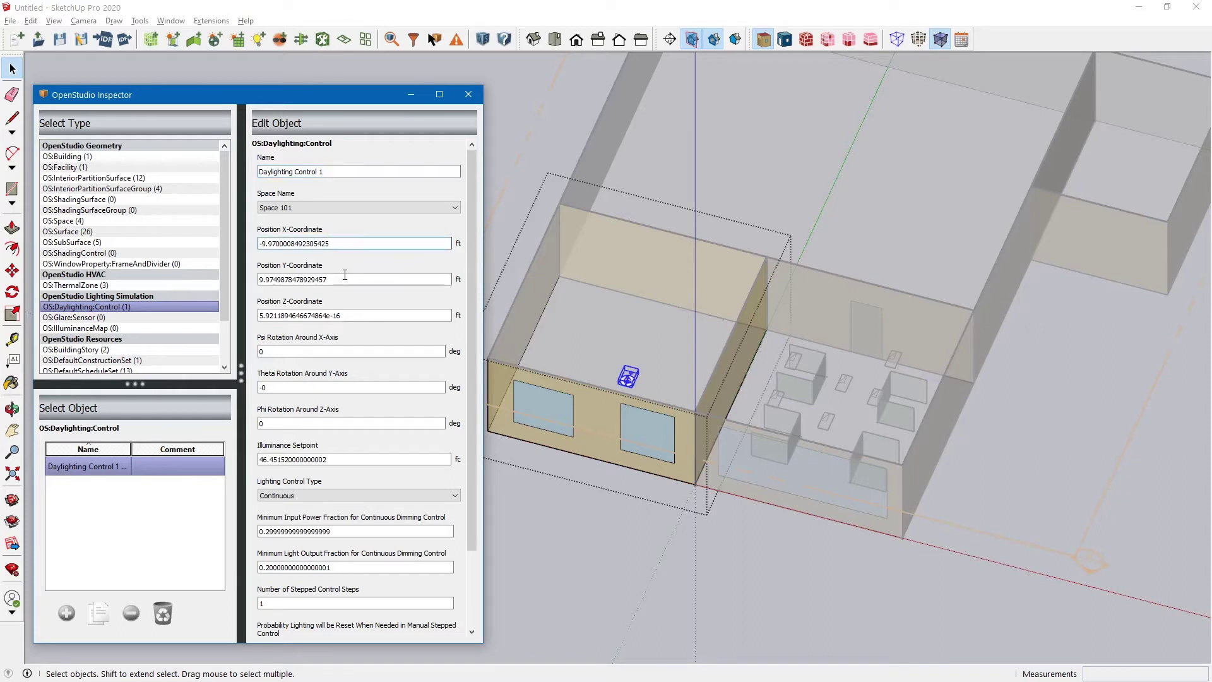
pyautogui.click(359, 316)
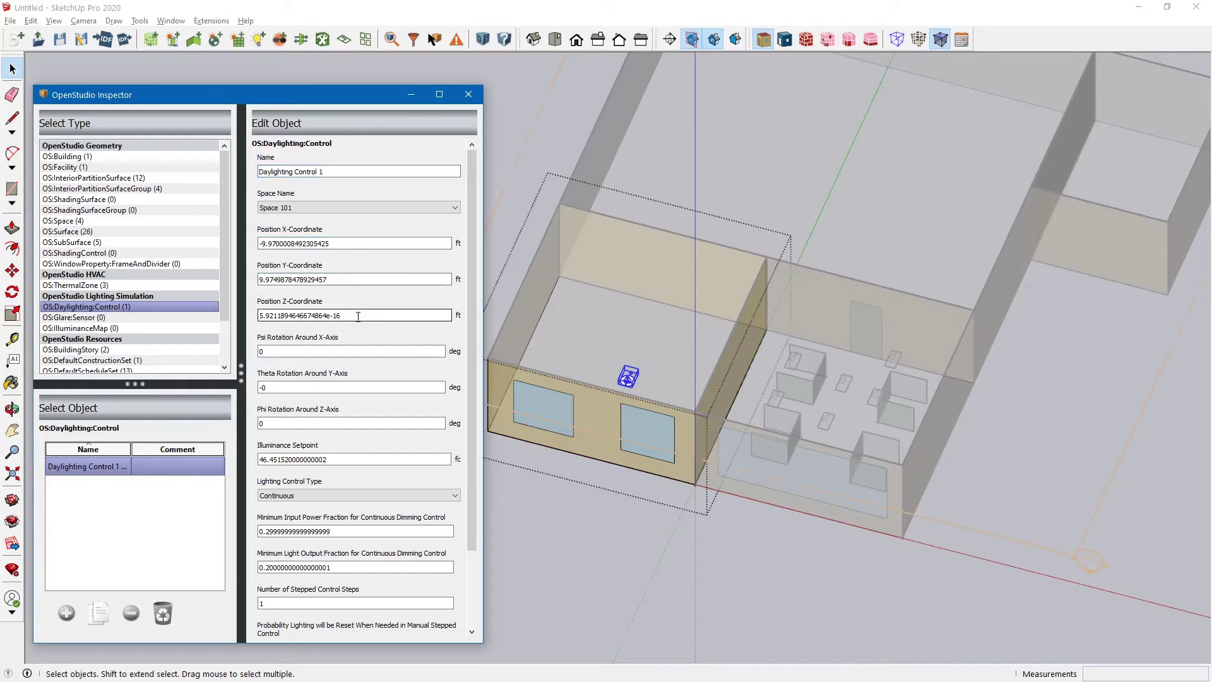
pyautogui.scroll(2, 609, 389)
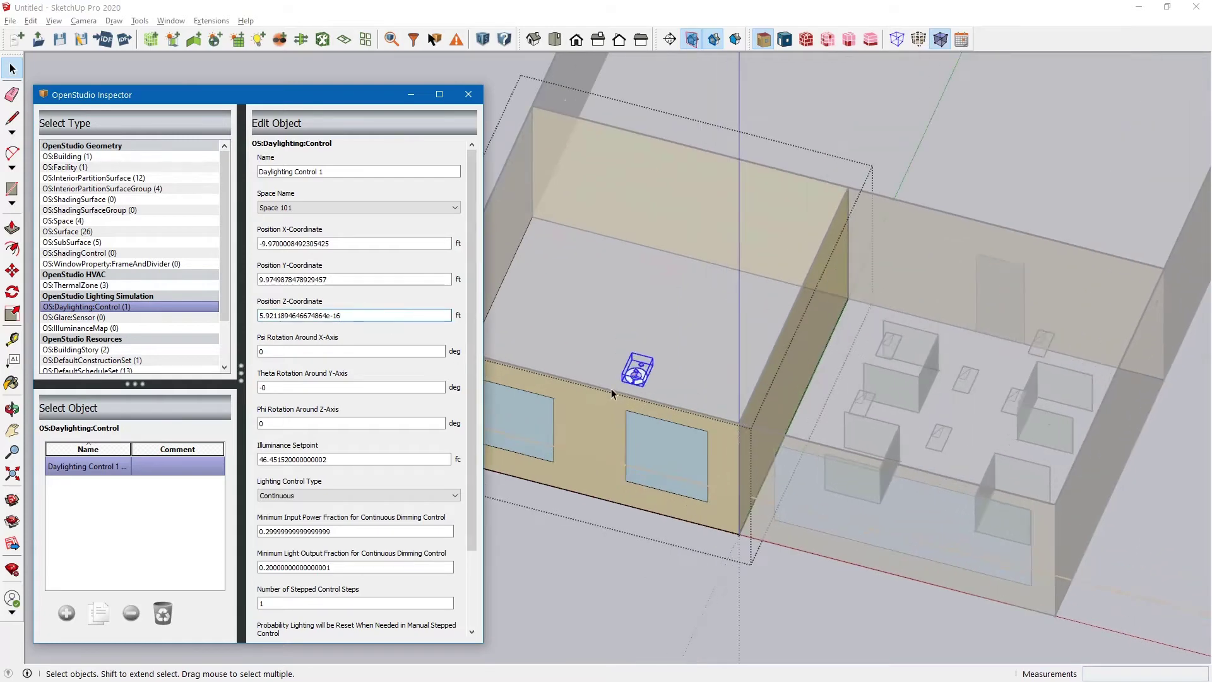
pyautogui.click(361, 352)
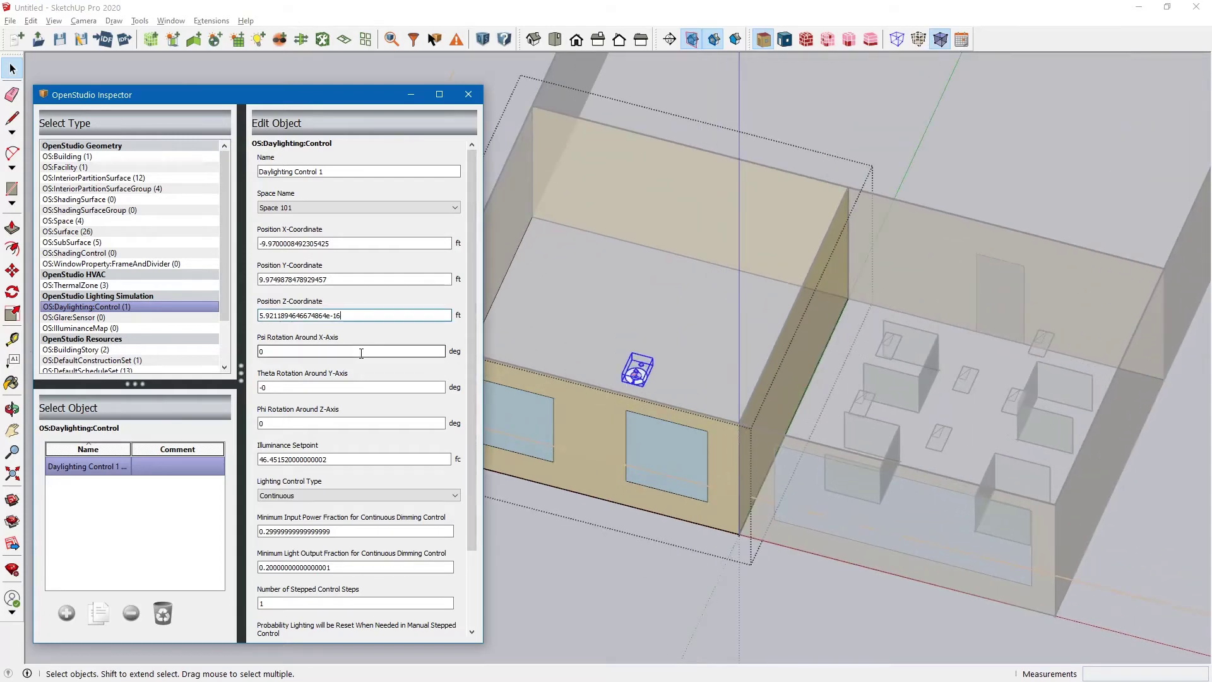
pyautogui.click(316, 387)
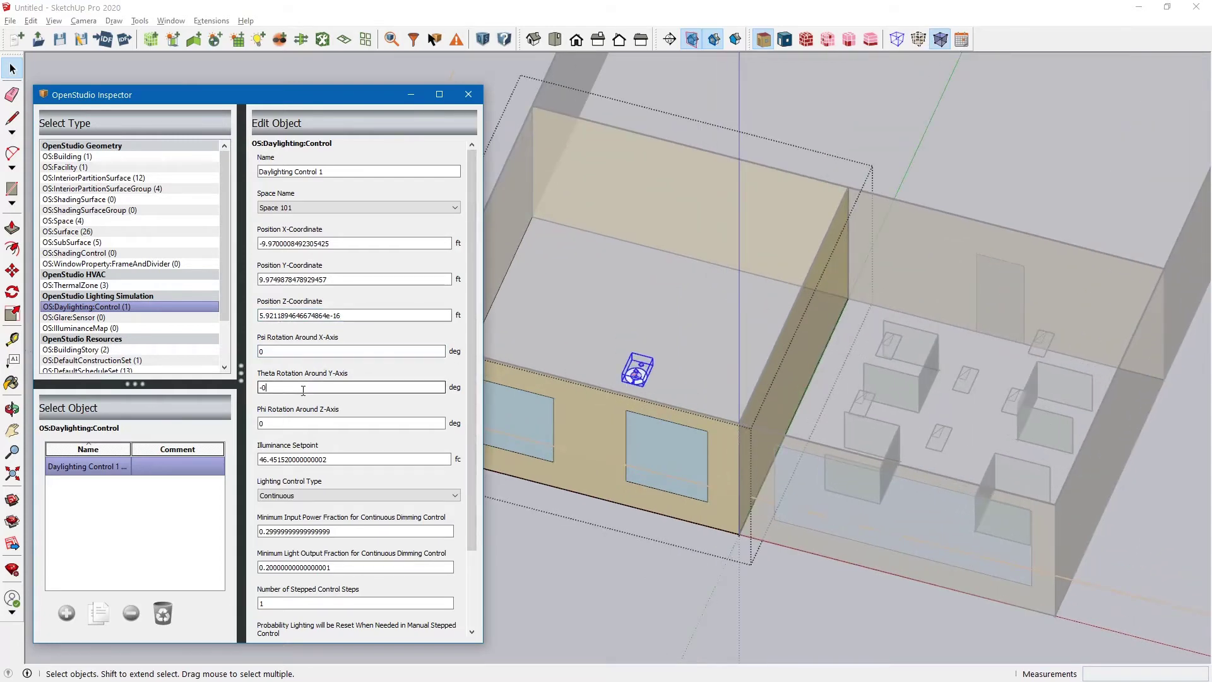
pyautogui.scroll(3, 630, 386)
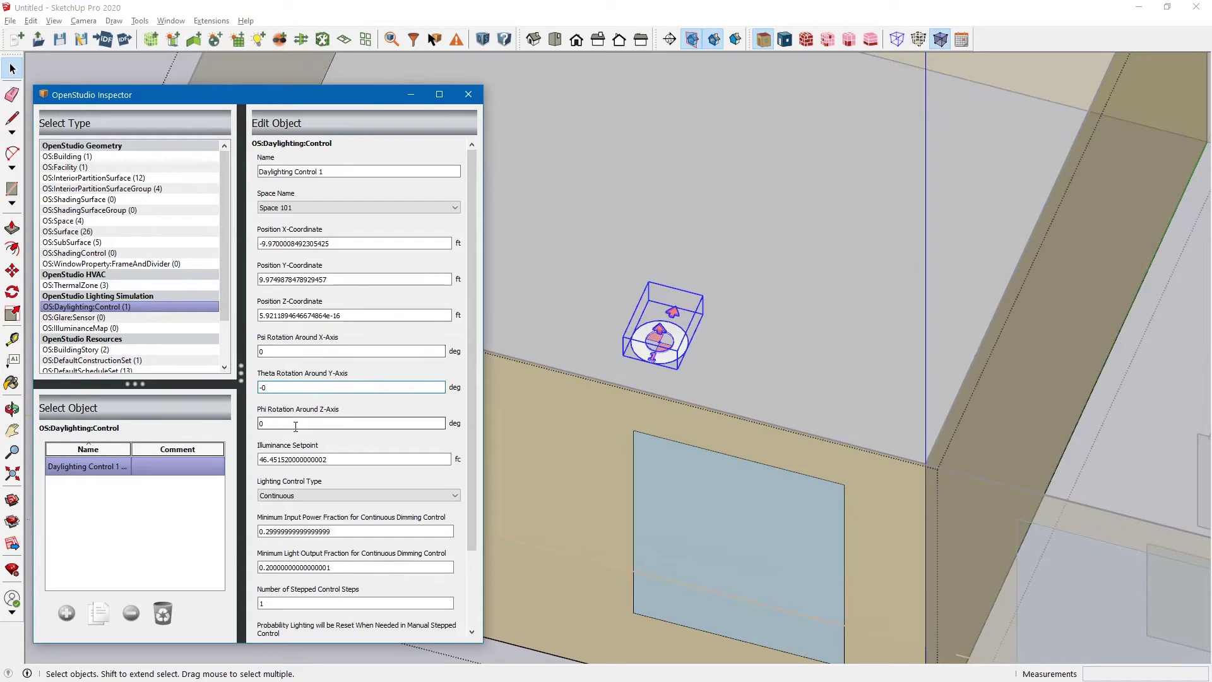
# Step: Set Phi Rotation Around Z-Axis to 180 degrees
pyautogui.click(271, 424)
pyautogui.write('80')
pyautogui.scroll(2, 649, 383)
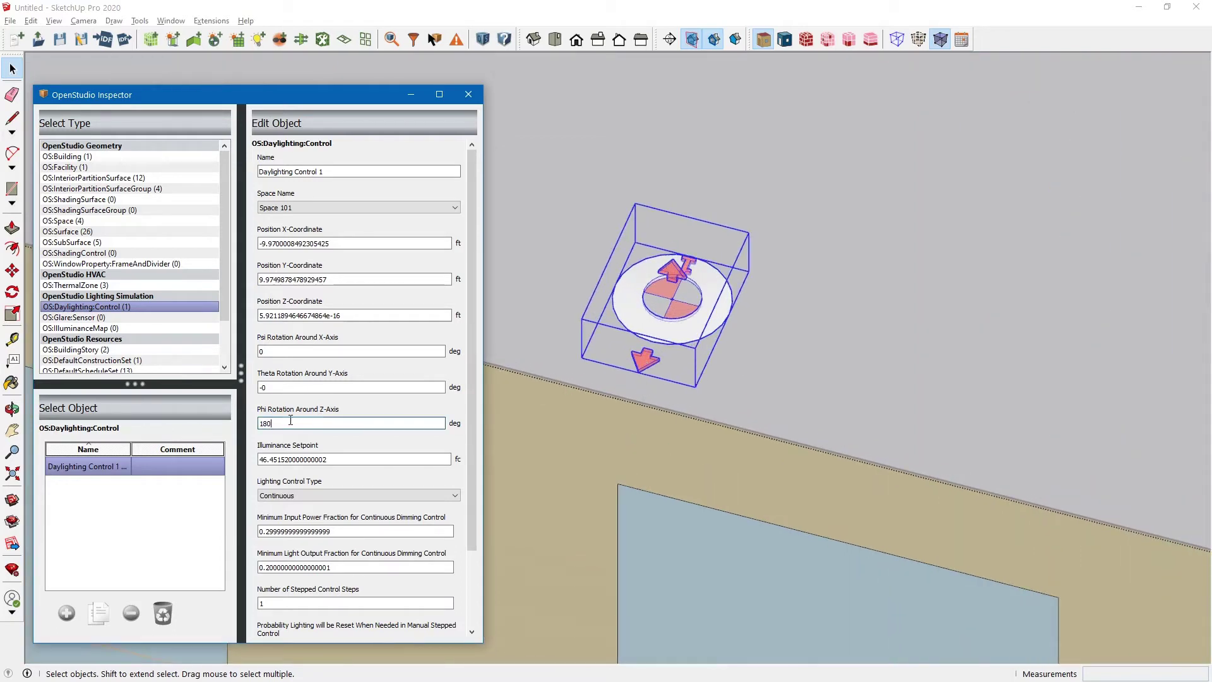
pyautogui.moveTo(274, 423); pyautogui.dragTo(250, 421)
pyautogui.write('0')
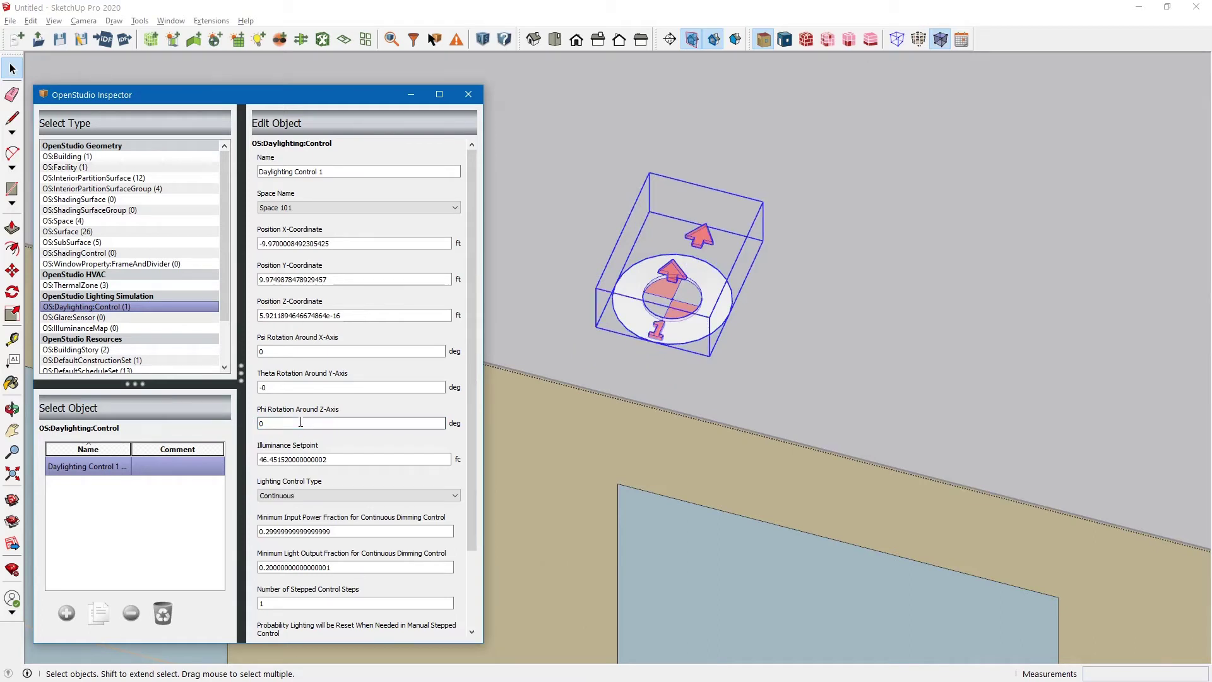
pyautogui.press('BackSpace')
pyautogui.write('180')
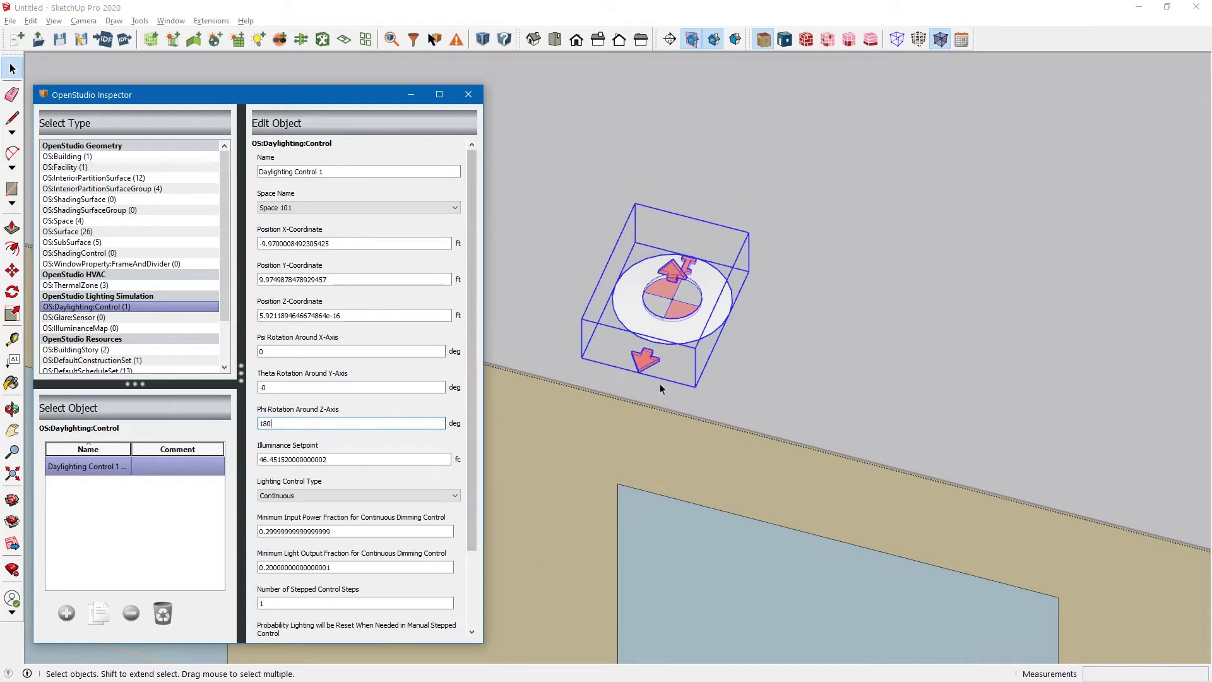
pyautogui.scroll(-1, 749, 363)
pyautogui.scroll(2, 676, 377)
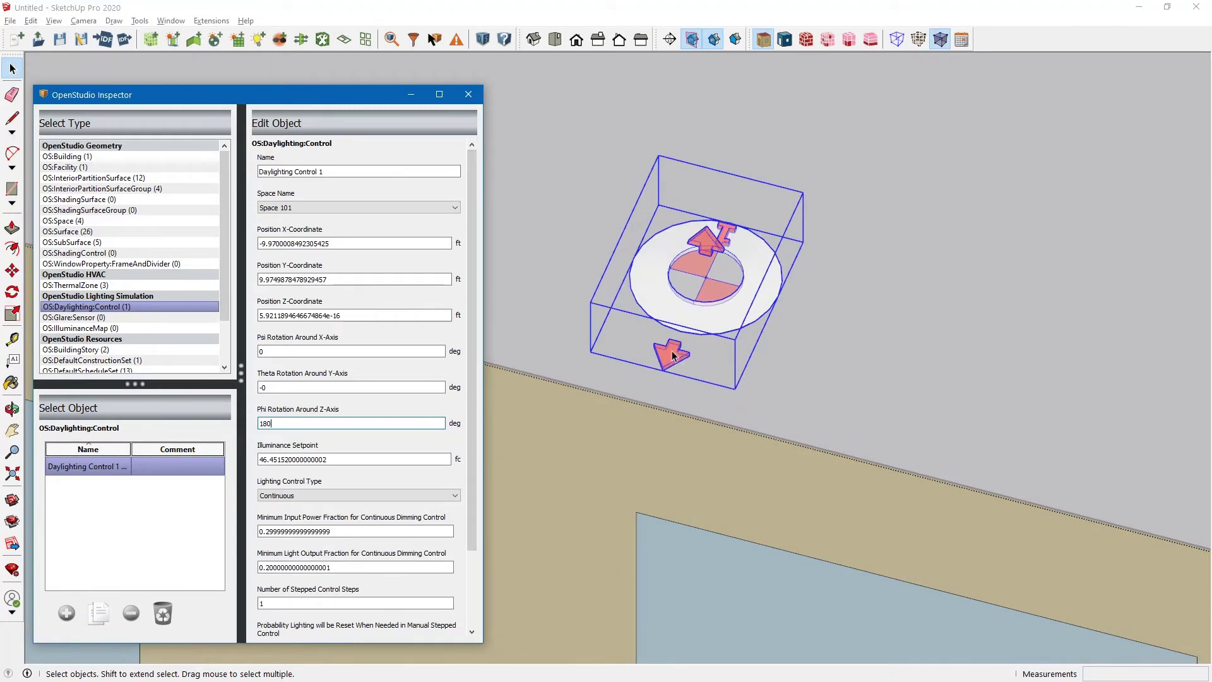
pyautogui.scroll(-3, 686, 359)
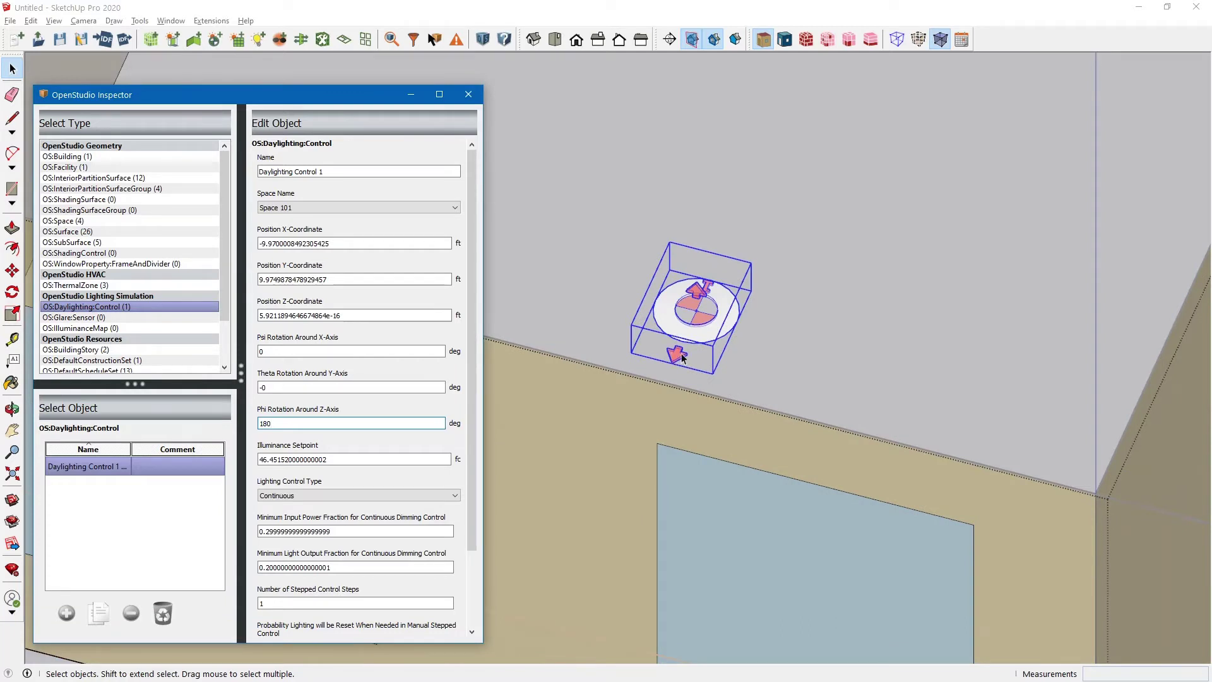
pyautogui.scroll(2, 699, 295)
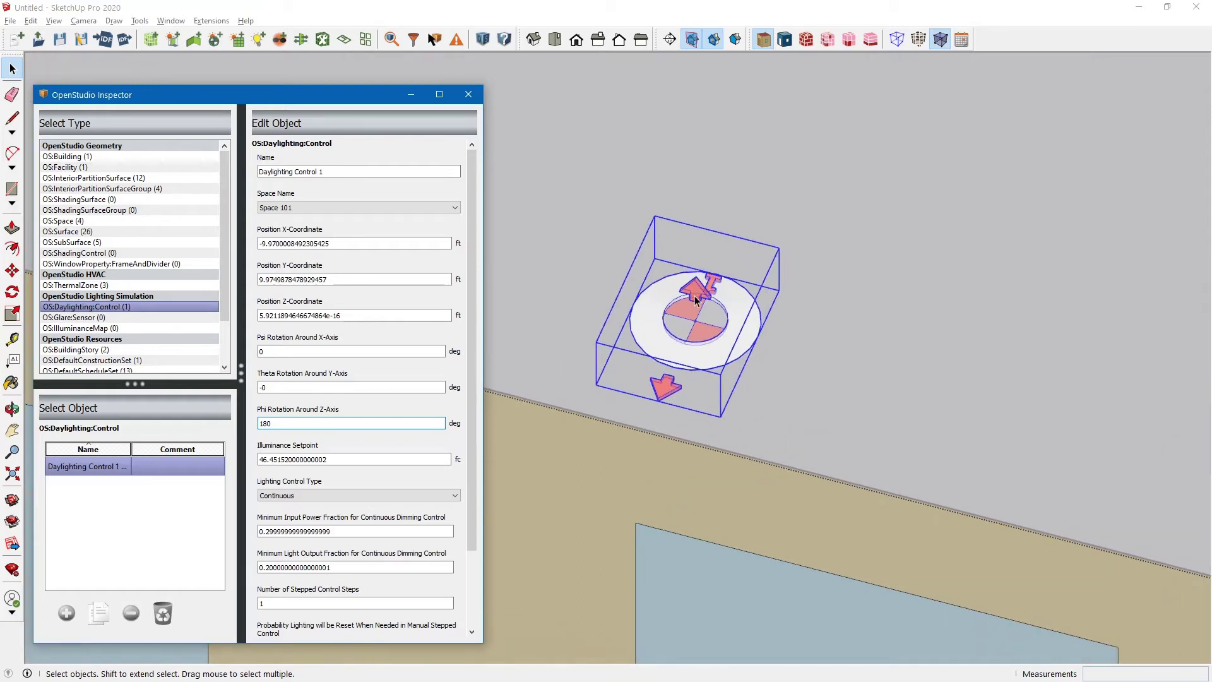
pyautogui.scroll(-2, 698, 300)
pyautogui.scroll(-2, 704, 300)
pyautogui.scroll(3, 704, 301)
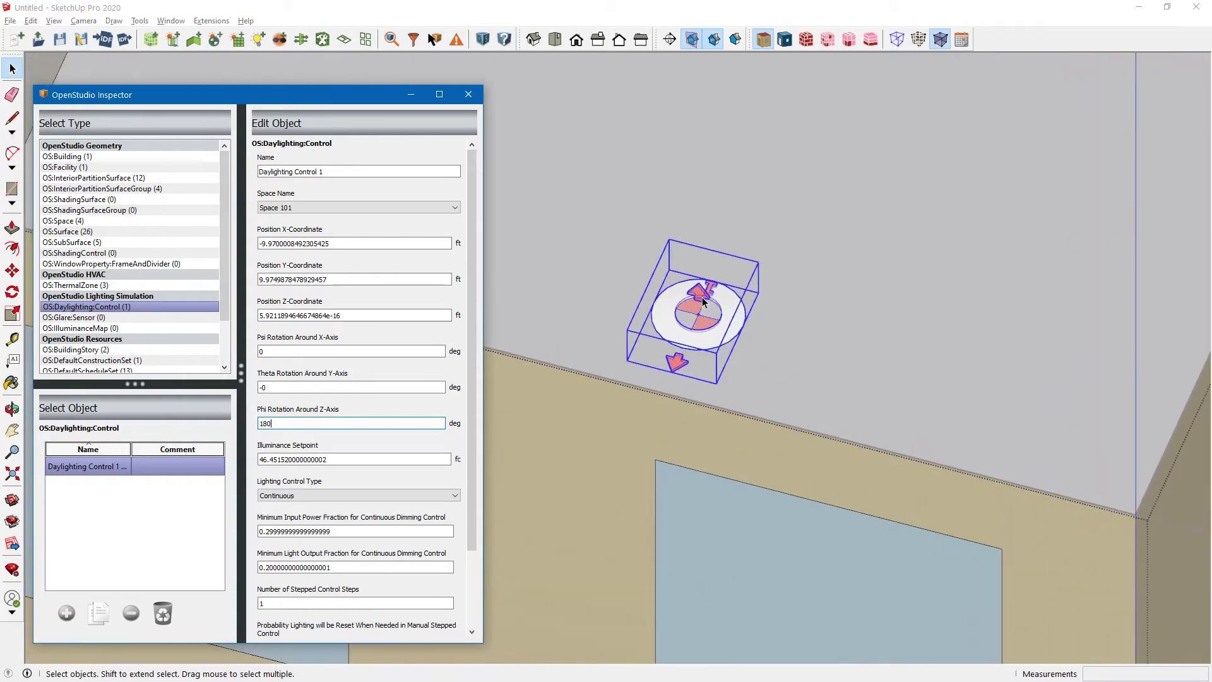
pyautogui.scroll(-2, 741, 306)
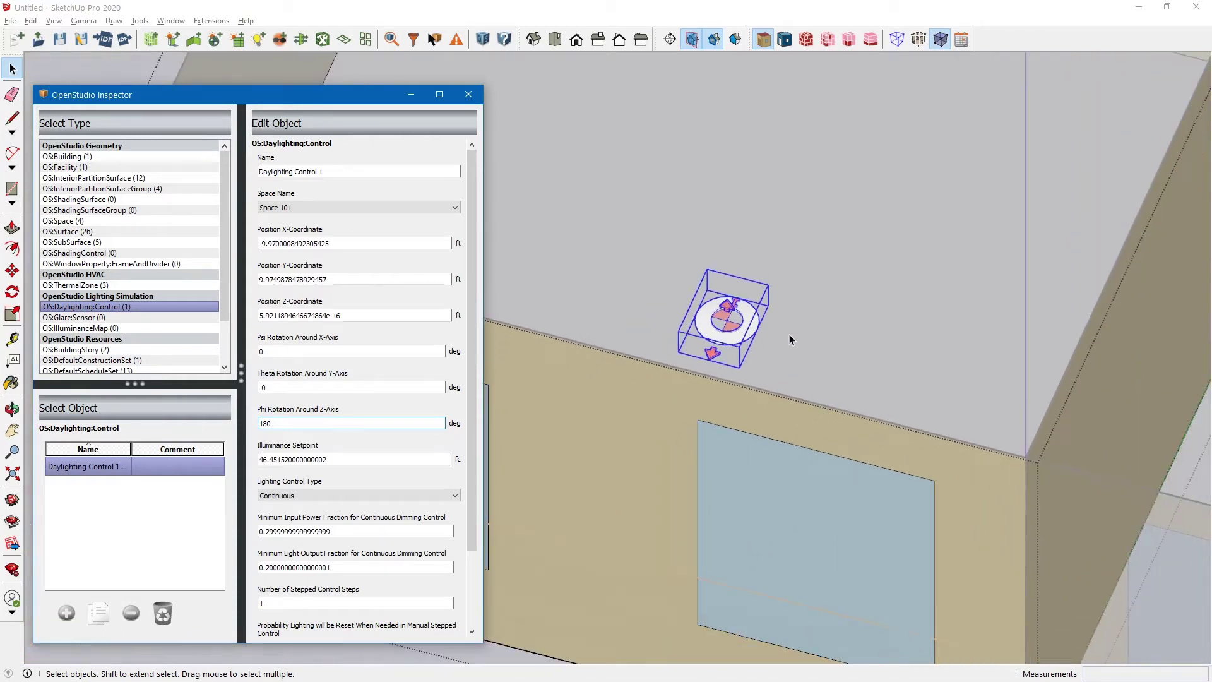
pyautogui.scroll(-2, 742, 305)
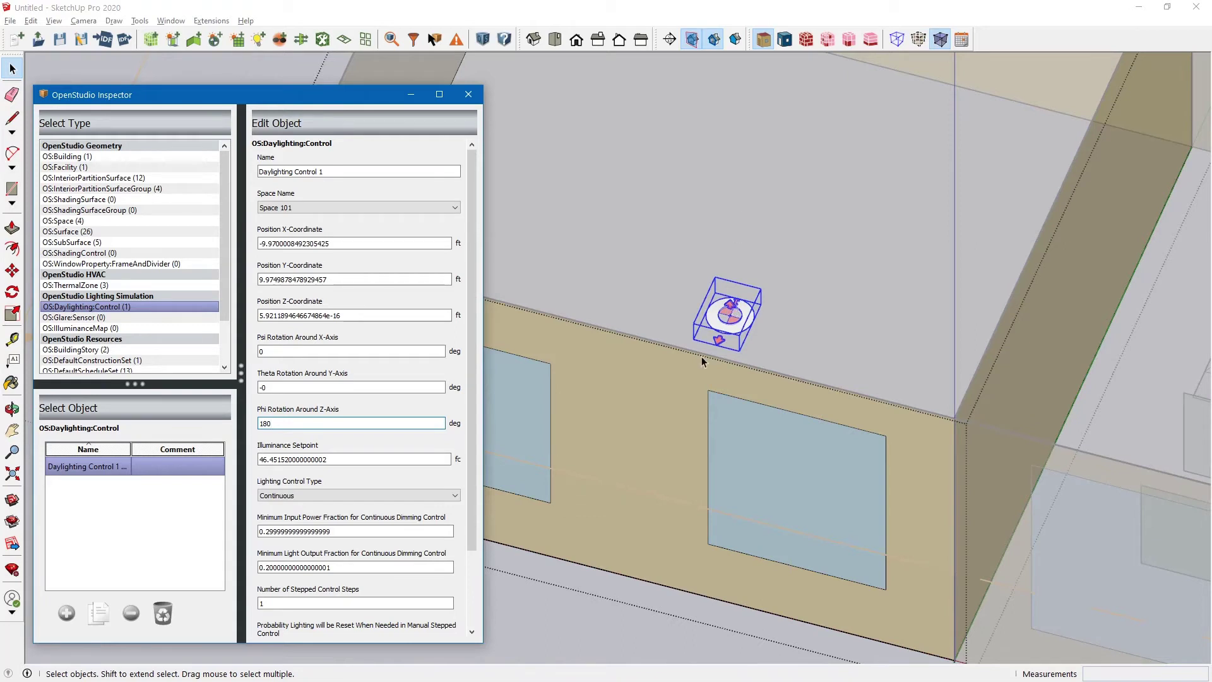
pyautogui.scroll(2, 730, 303)
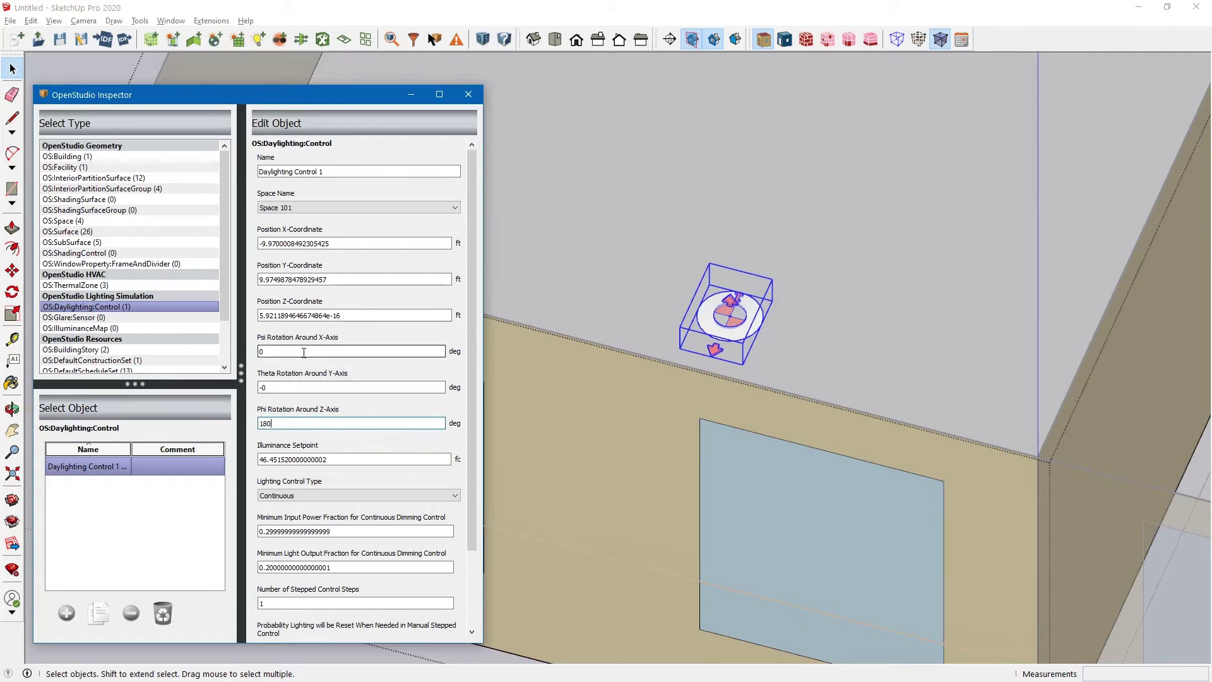
# Step: Try Psi Rotation Around X-Axis at 20, then reset it to 0
pyautogui.doubleClick(325, 352)
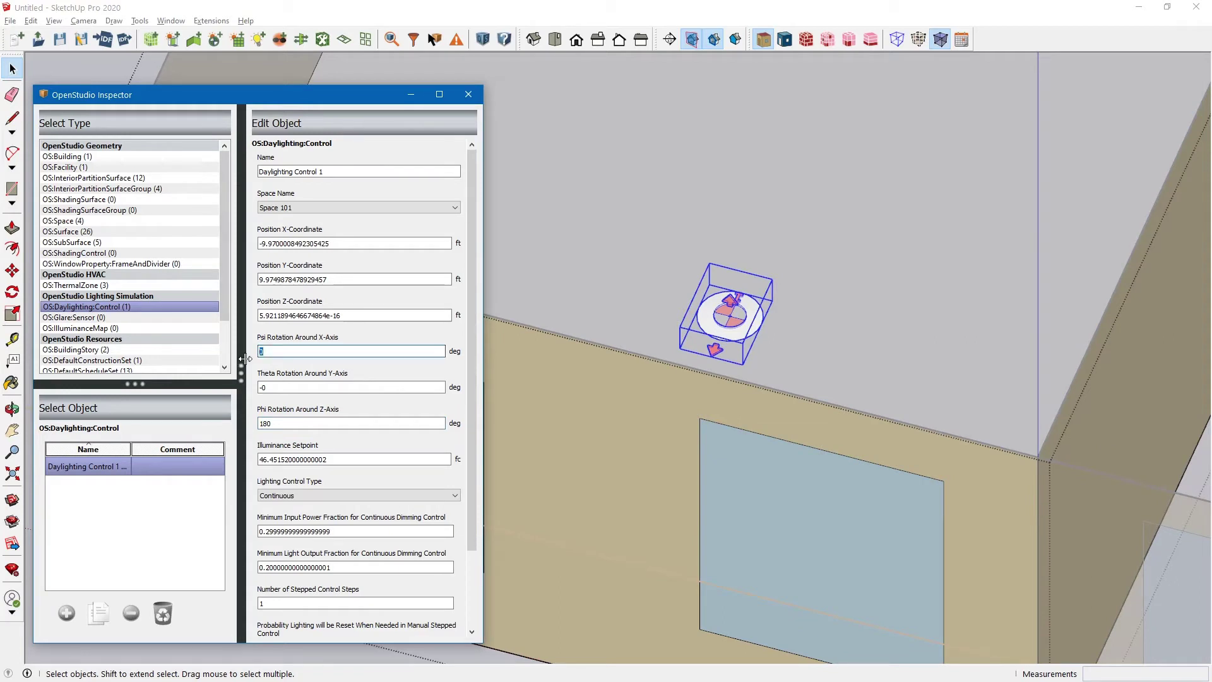
pyautogui.write('20')
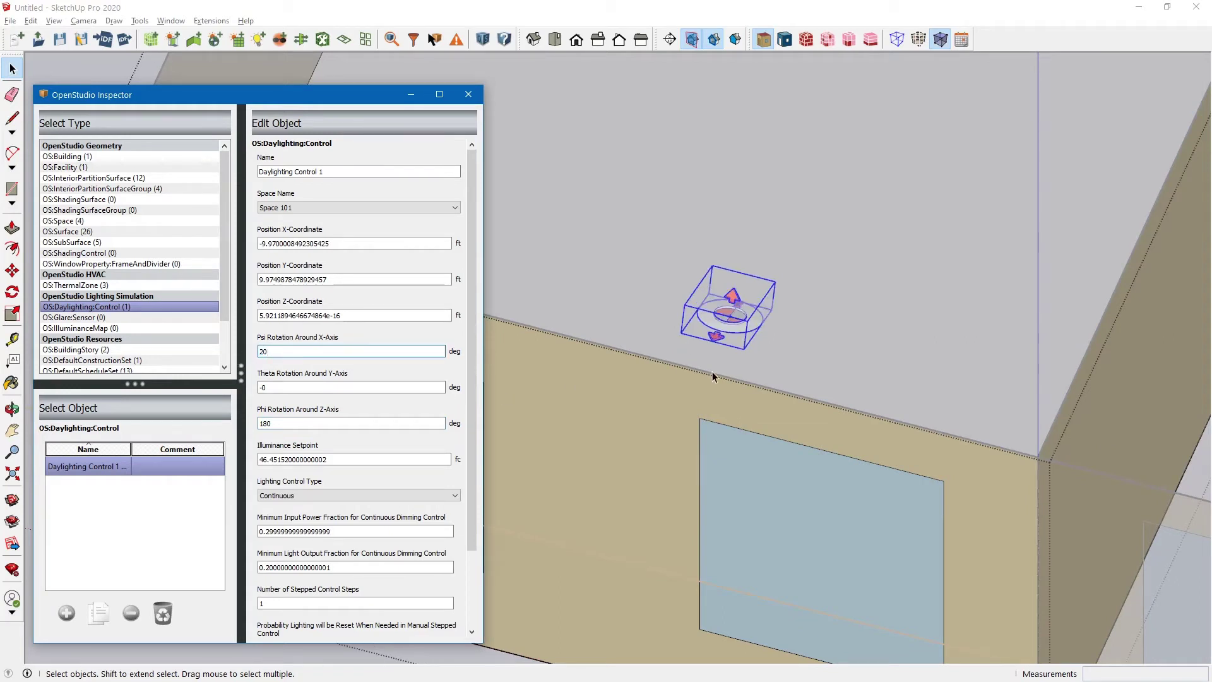
pyautogui.scroll(2, 714, 366)
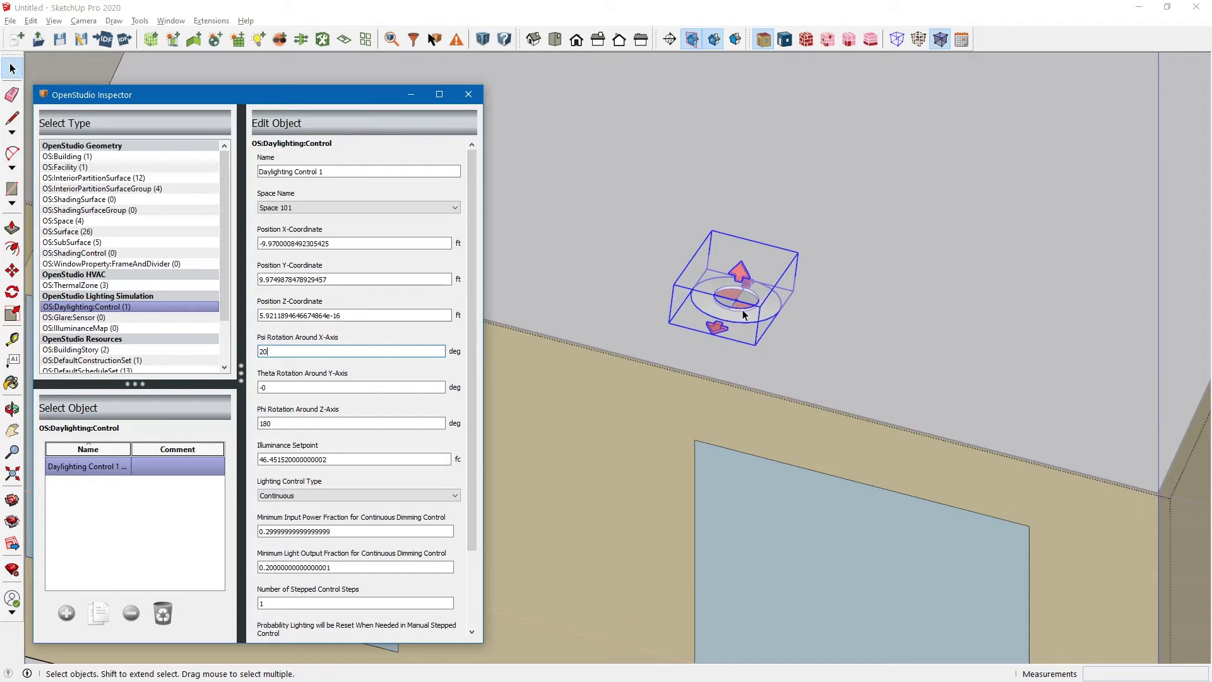
pyautogui.moveTo(360, 351); pyautogui.dragTo(196, 352)
pyautogui.write('0')
pyautogui.press('Return')
pyautogui.scroll(-2, 745, 348)
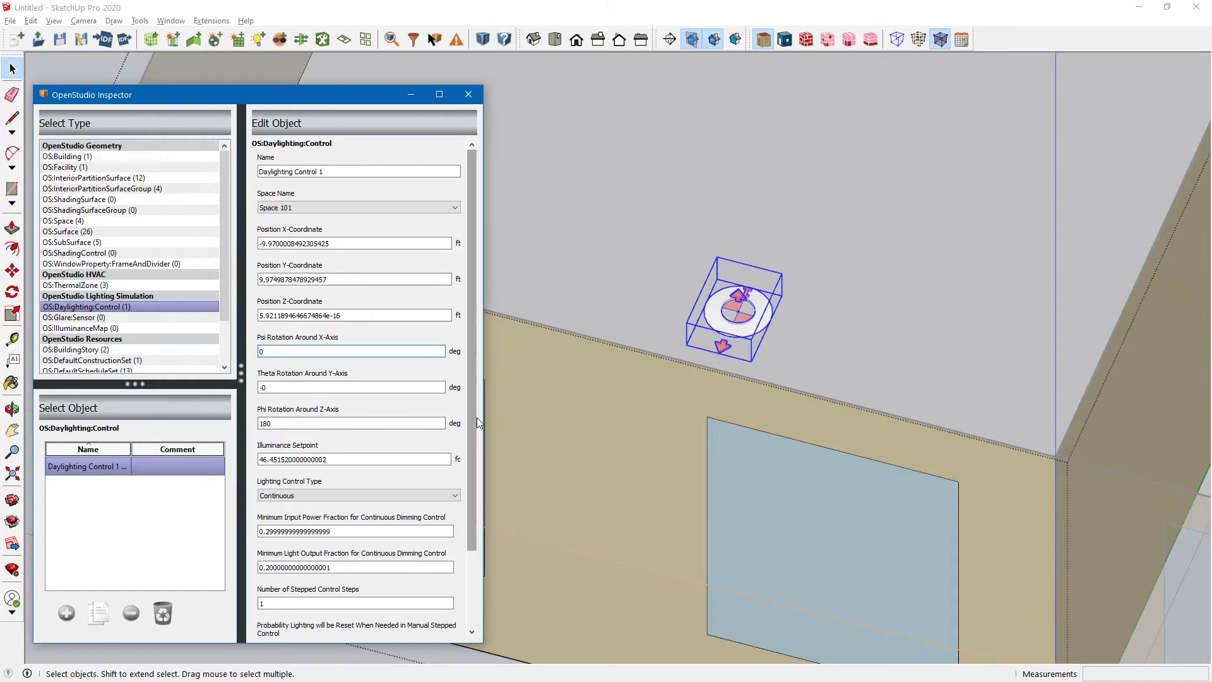
pyautogui.scroll(-3, 475, 413)
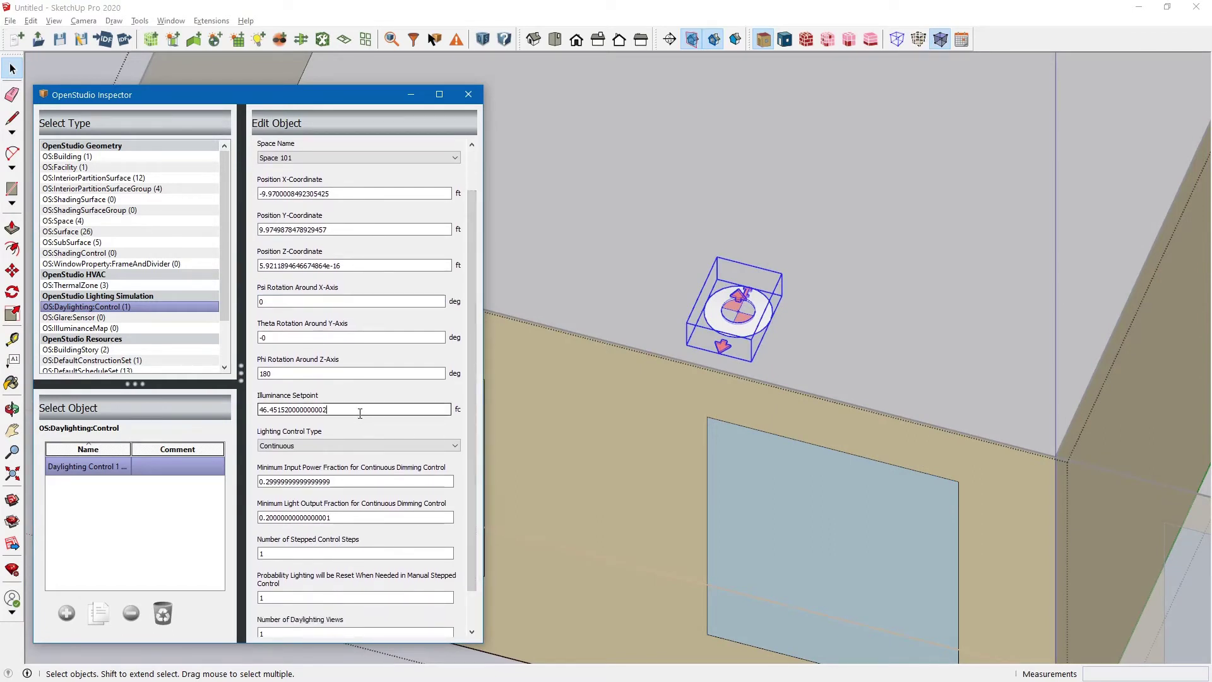
pyautogui.scroll(-1, 829, 385)
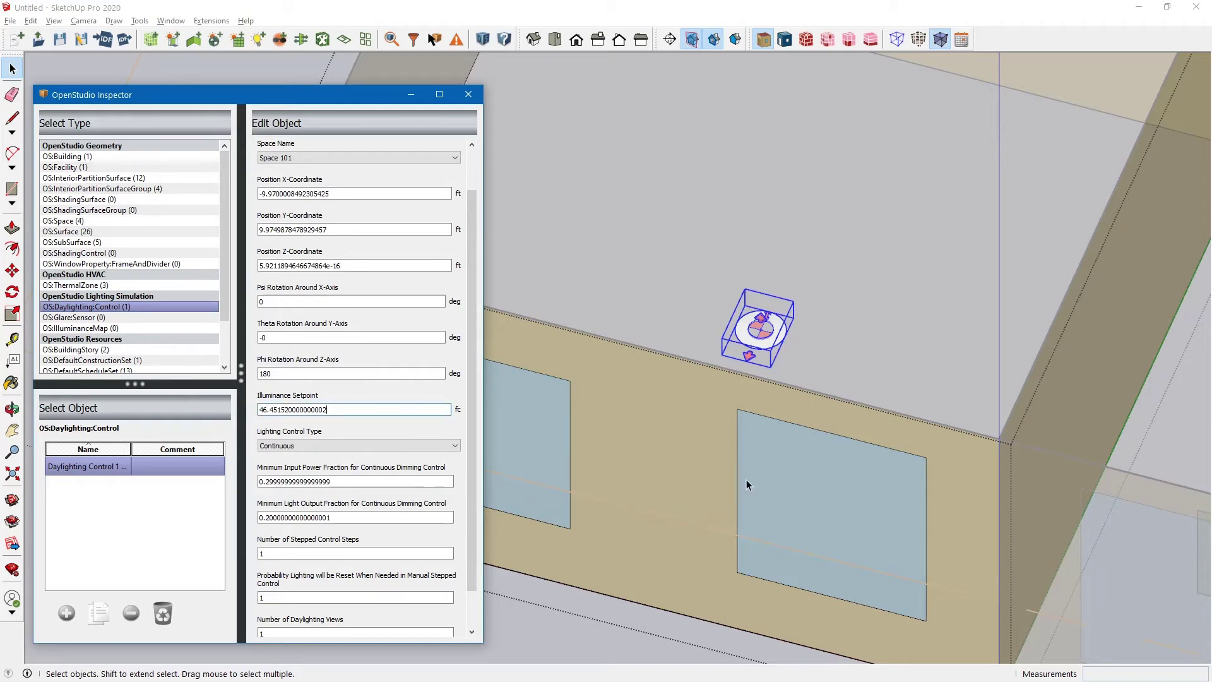
pyautogui.scroll(-3, 744, 483)
pyautogui.scroll(-1, 608, 418)
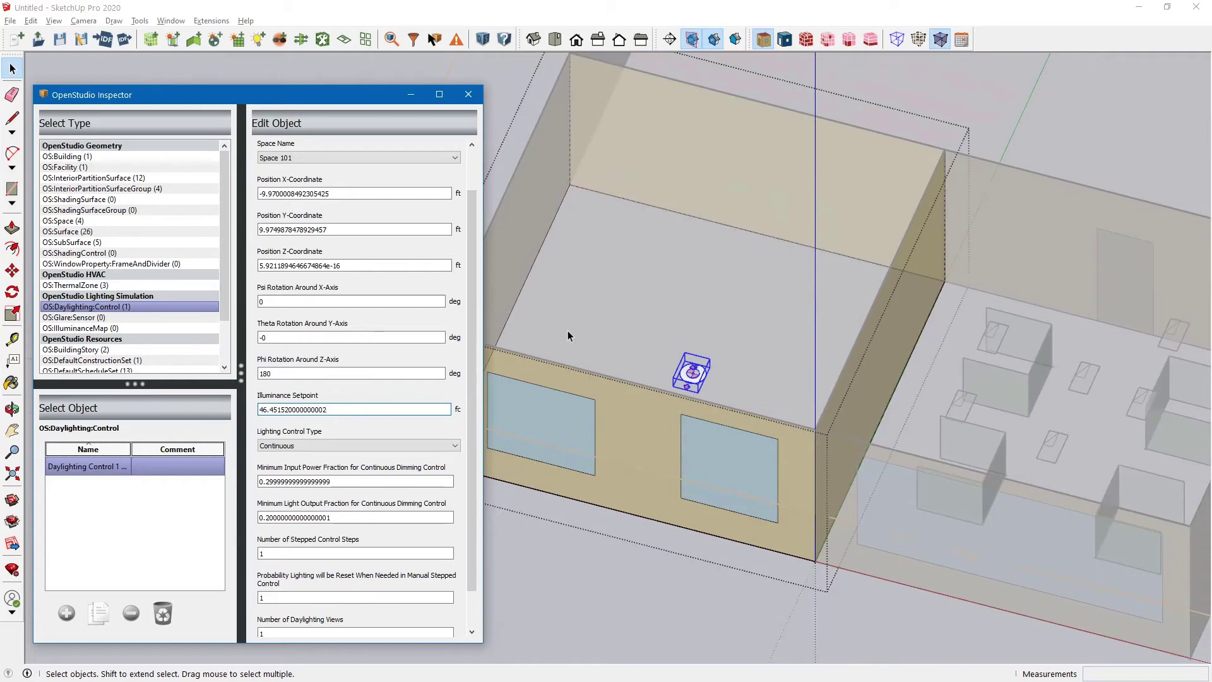
pyautogui.scroll(-1, 695, 259)
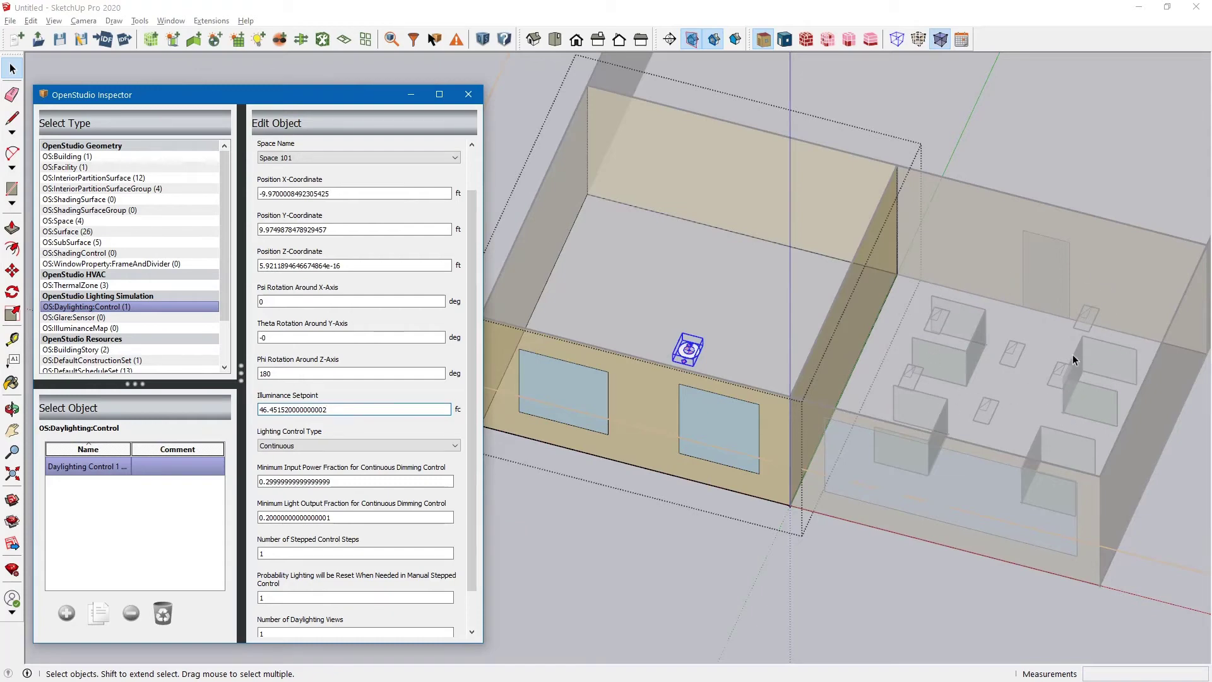
pyautogui.scroll(1, 656, 303)
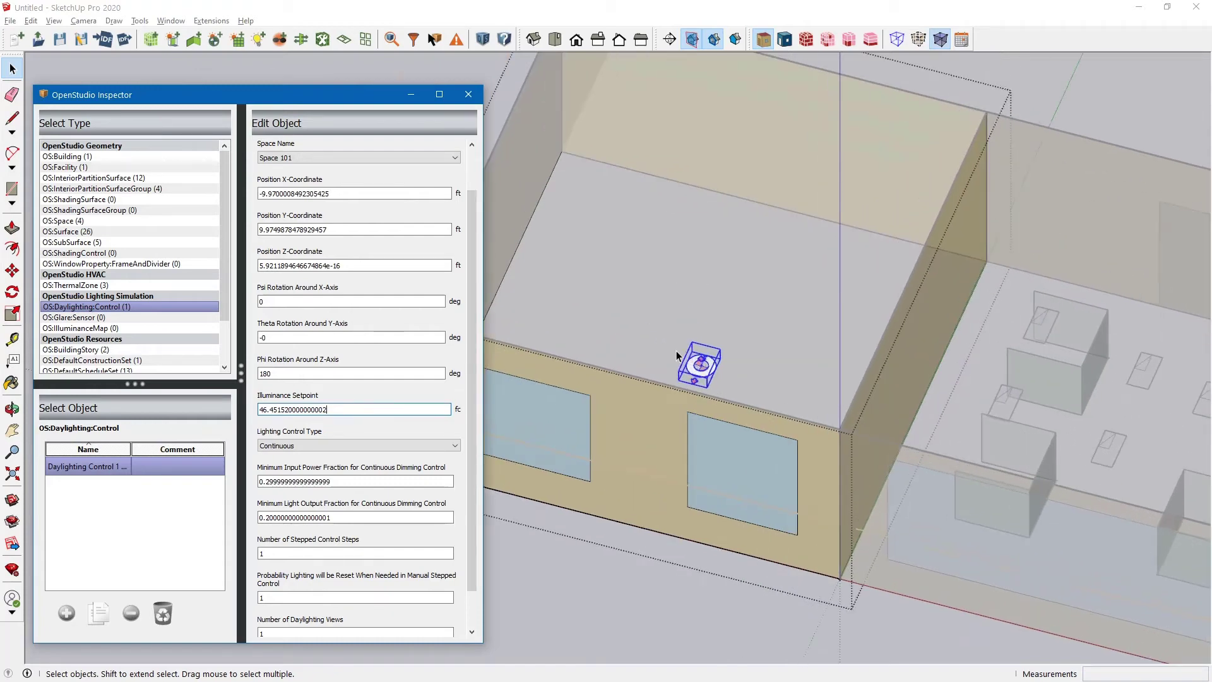
pyautogui.scroll(1, 676, 352)
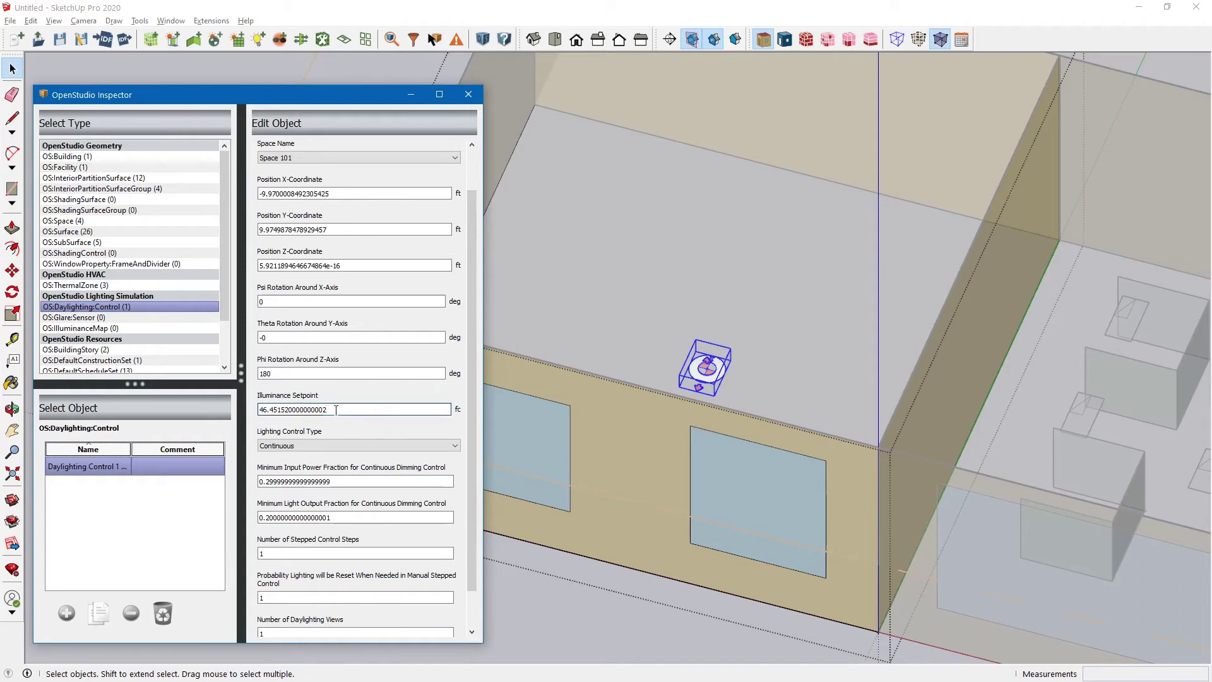
pyautogui.moveTo(336, 409); pyautogui.dragTo(264, 406)
pyautogui.click(367, 415)
pyautogui.moveTo(345, 411); pyautogui.dragTo(258, 409)
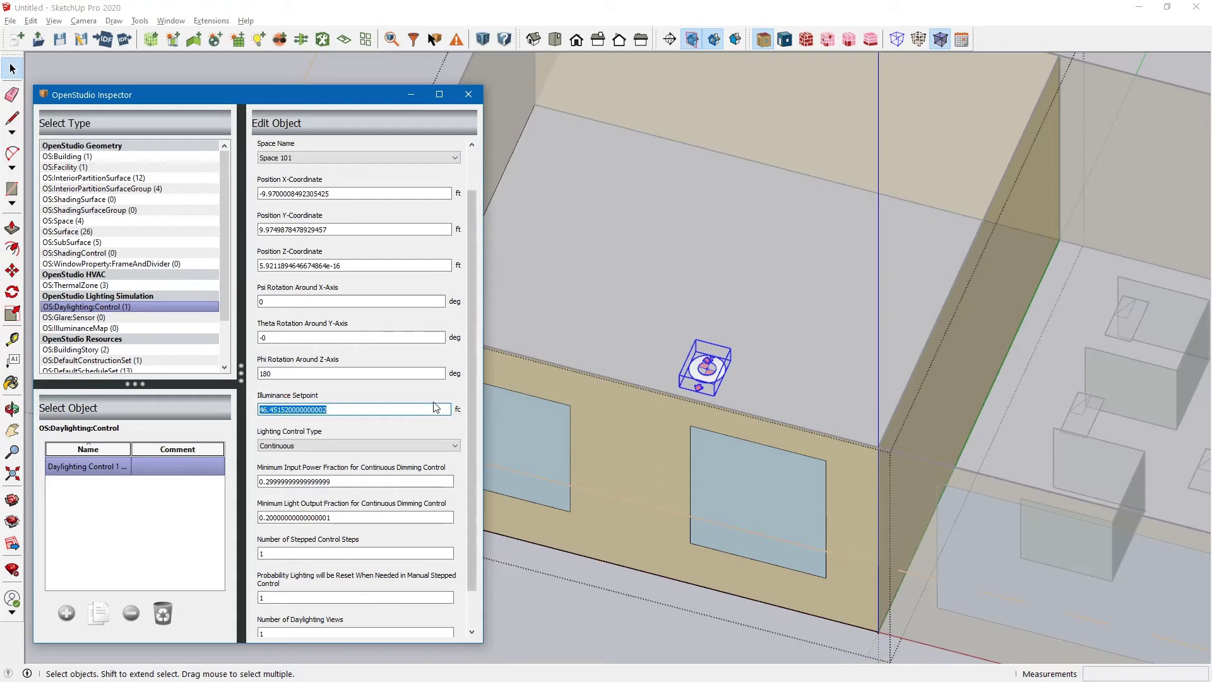
pyautogui.click(362, 409)
pyautogui.moveTo(352, 408); pyautogui.dragTo(254, 411)
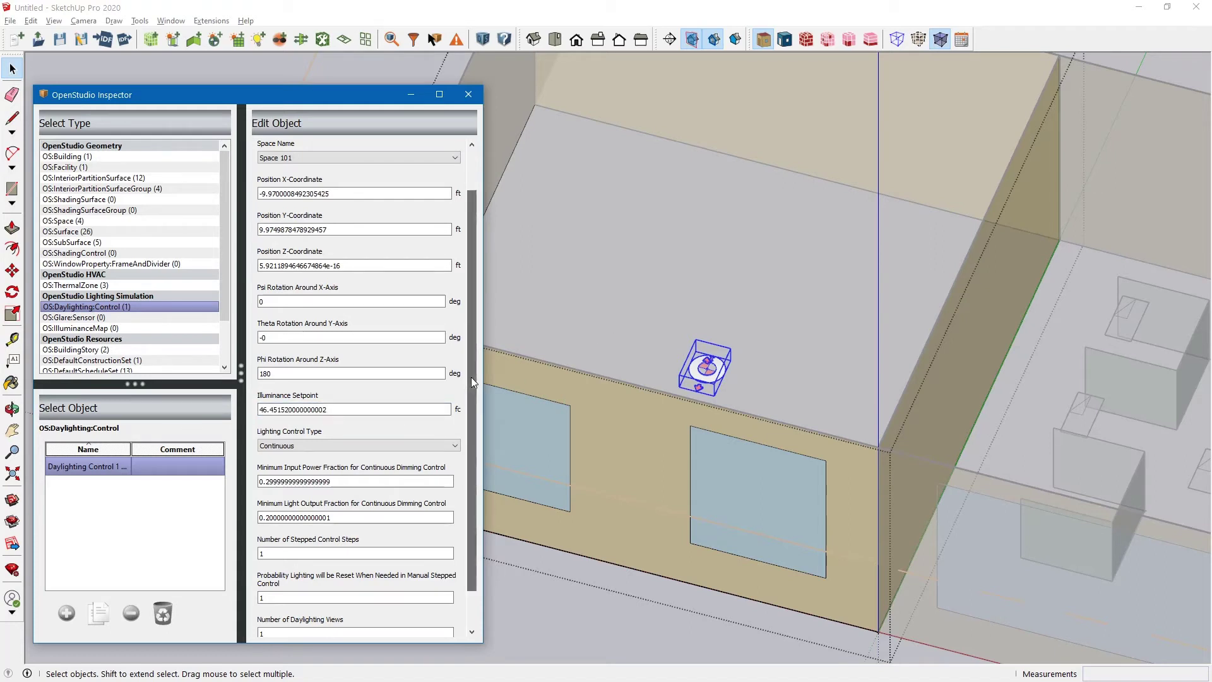
pyautogui.scroll(-1, 472, 377)
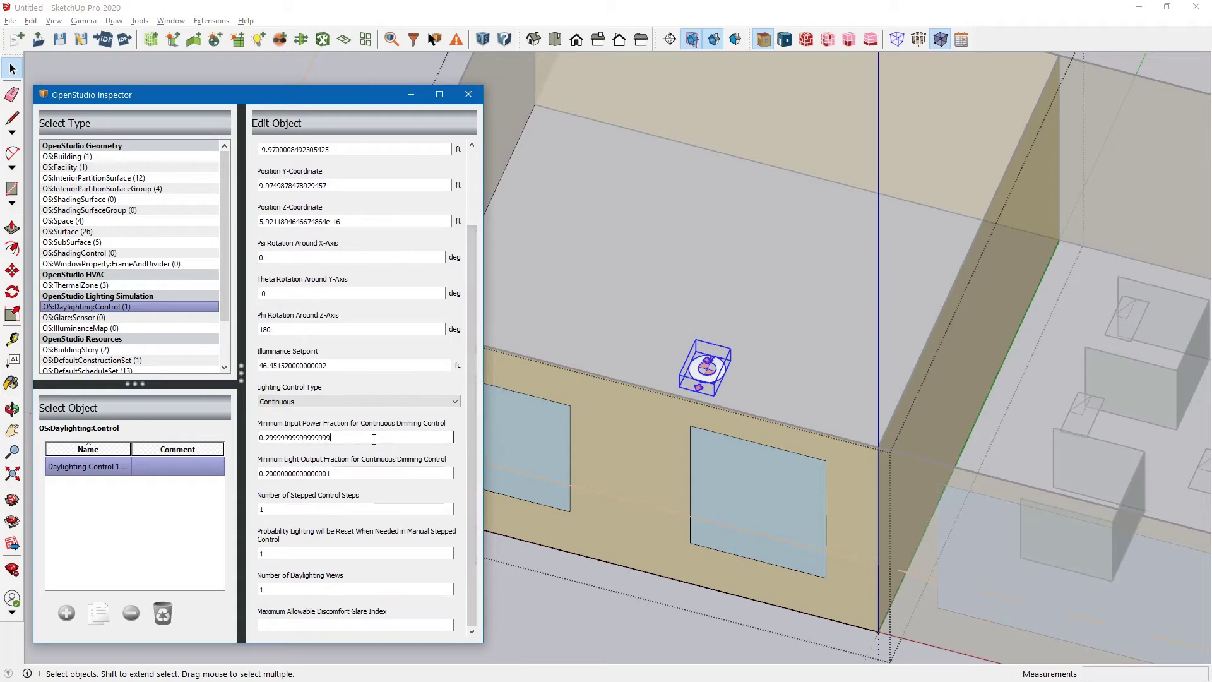
pyautogui.press('Tab')
pyautogui.click(364, 401)
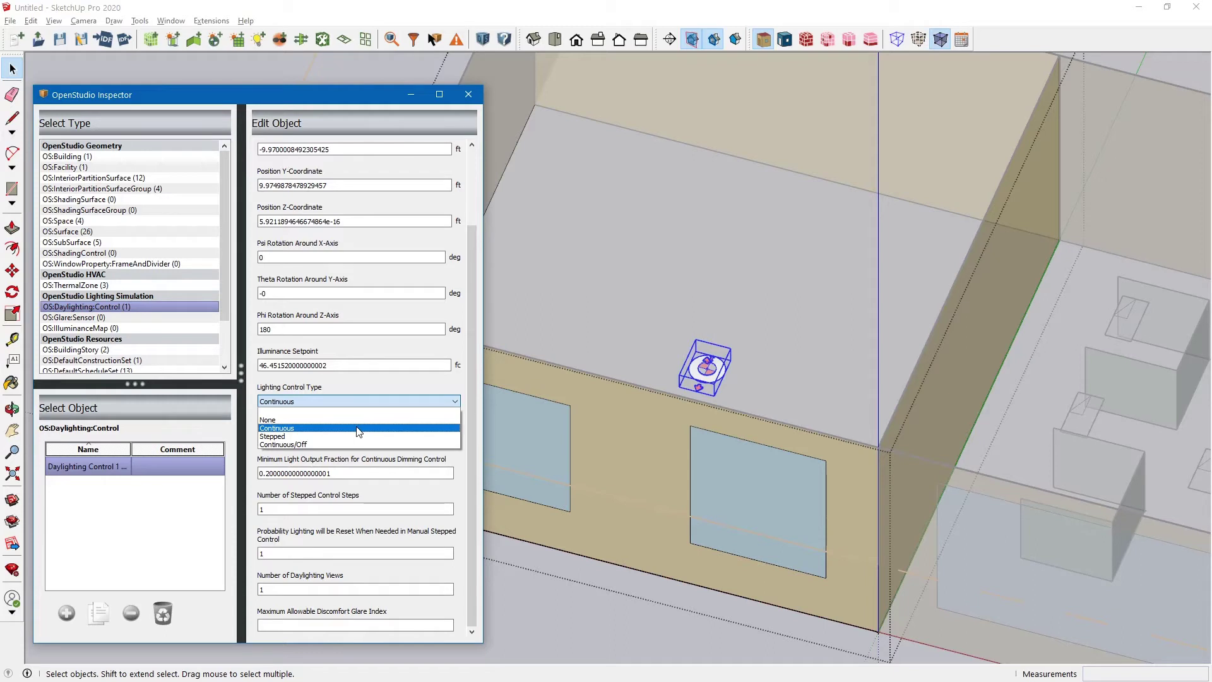
pyautogui.click(359, 429)
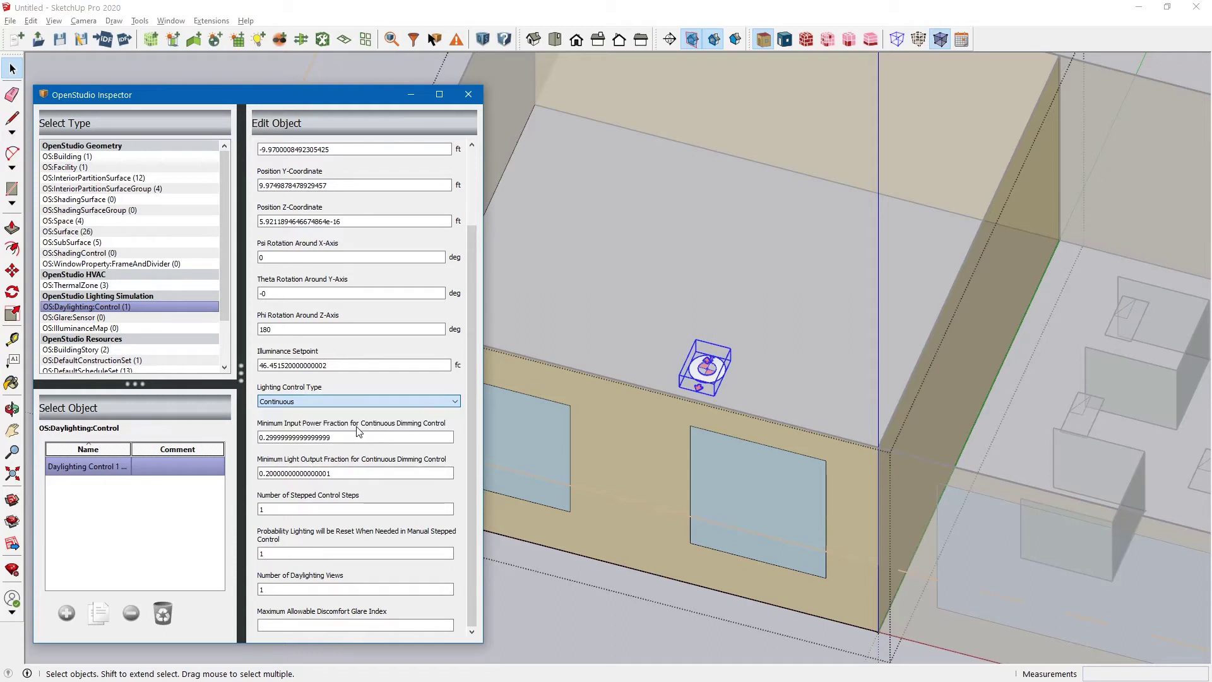
# Step: Consult page 560 of the InputOutputReference PDF on minimum input power and light output fractions, then return
pyautogui.hotkey('alt', 'Tab')
pyautogui.hotkey('alt', 'Tab')
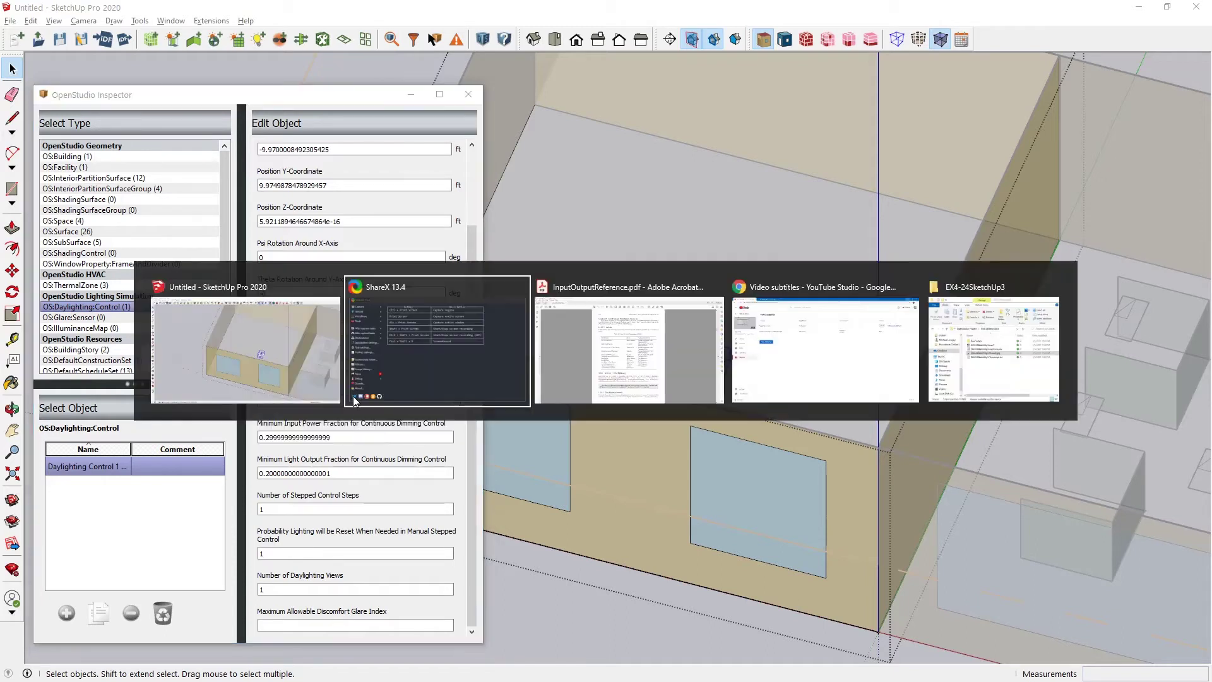
pyautogui.scroll(-4, 352, 395)
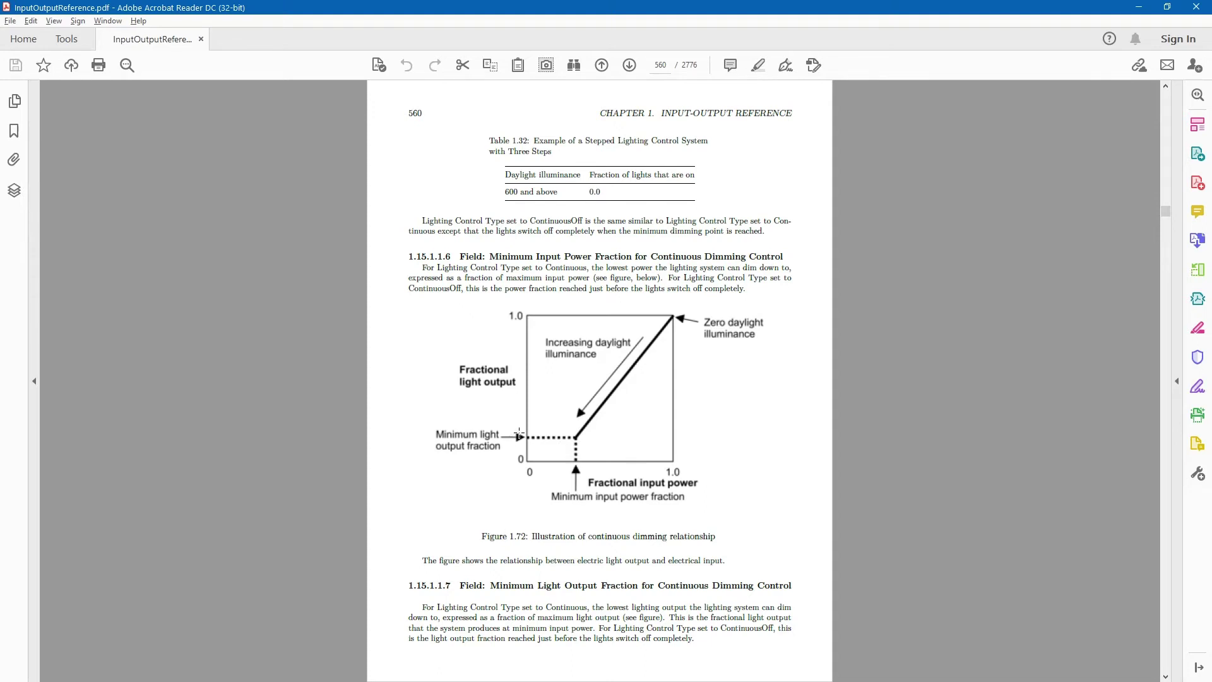
pyautogui.hotkey('alt', 'Tab')
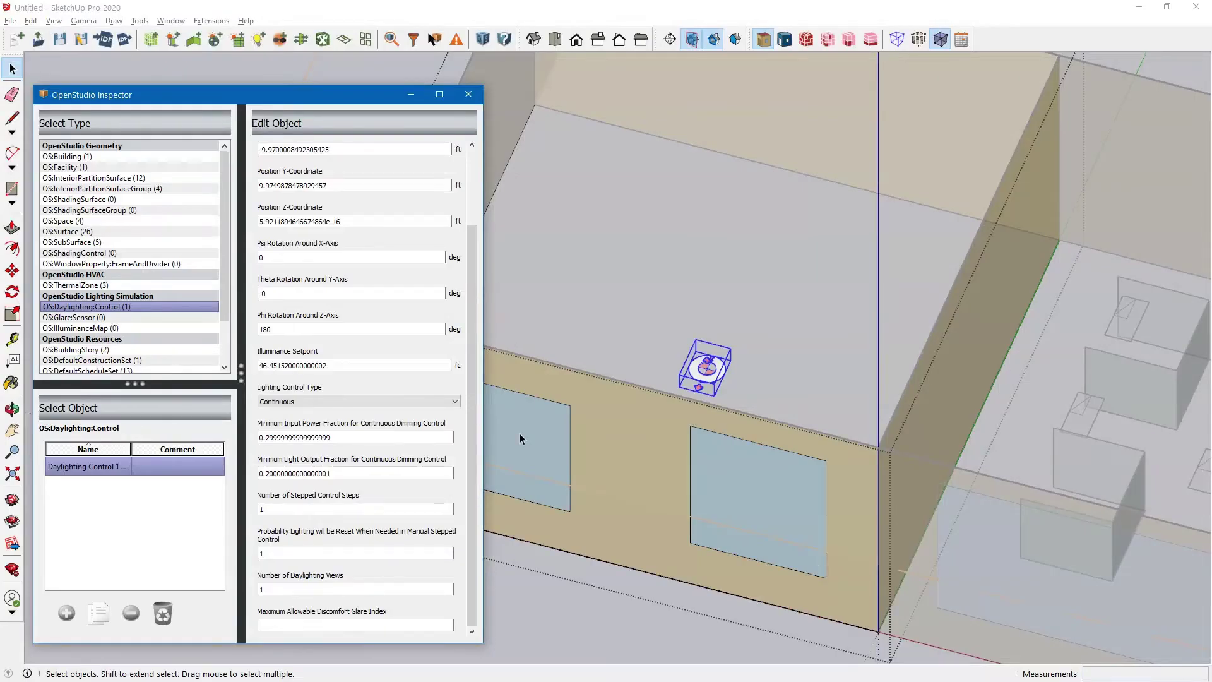
# Step: Check the Lighting Control Type choices keeping Continuous, select the Space 101 wall, and go to the PDF
pyautogui.click(443, 437)
pyautogui.click(425, 475)
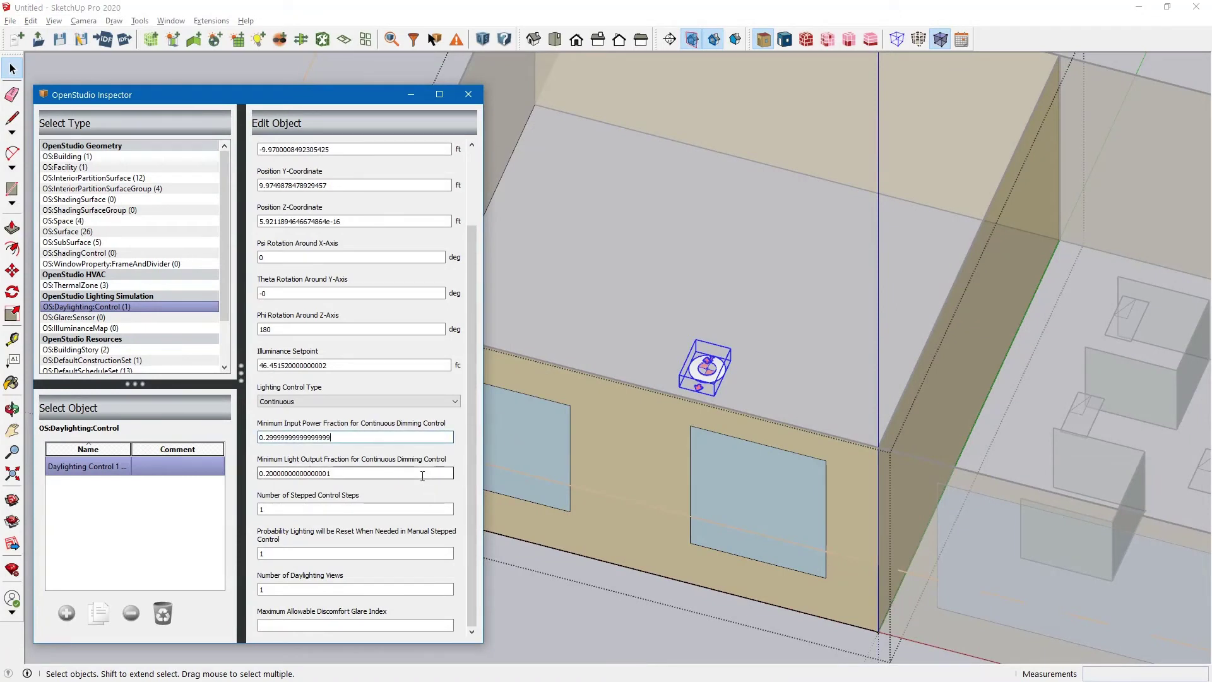
pyautogui.click(420, 402)
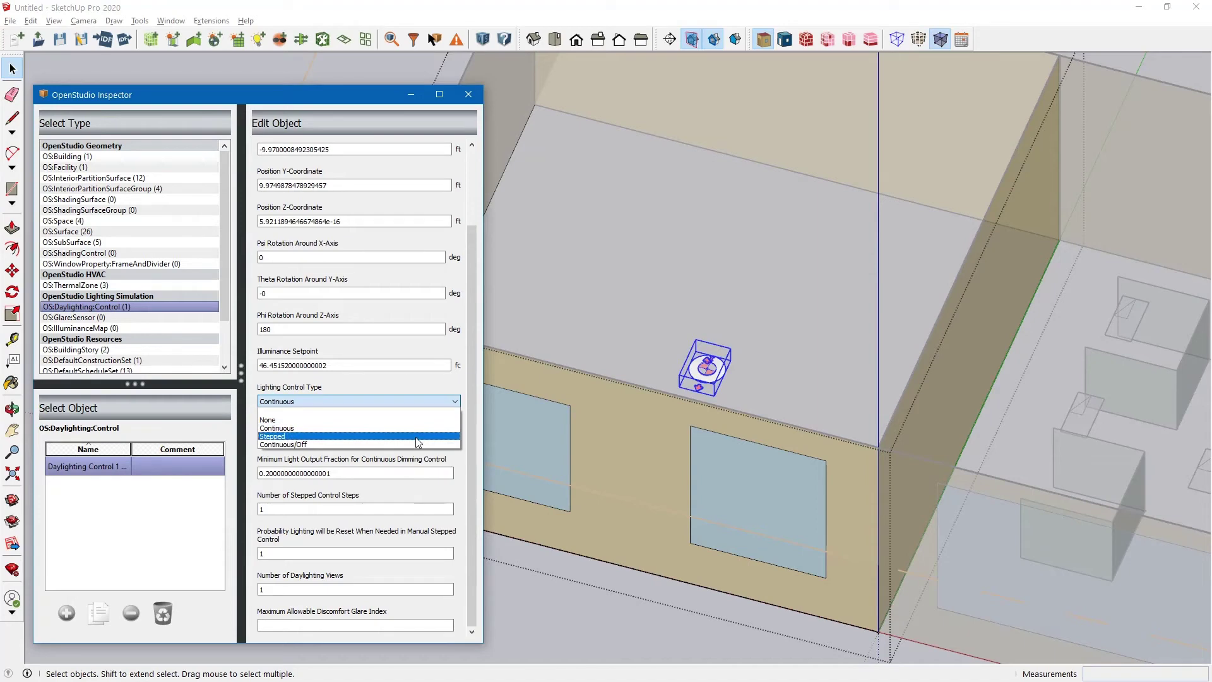
pyautogui.click(415, 400)
pyautogui.click(581, 384)
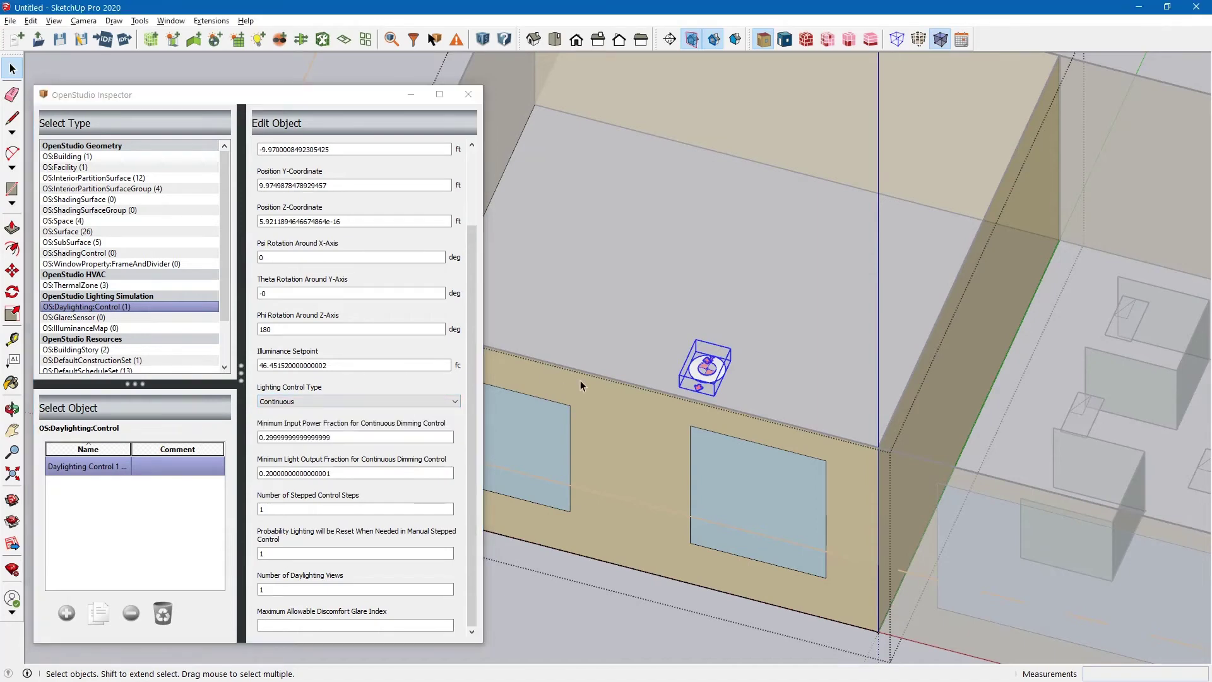
pyautogui.hotkey('alt', 'Tab')
# Step: Read the Number of Stepped Control Steps entry on page 561, then return to SketchUp
pyautogui.scroll(-3, 580, 380)
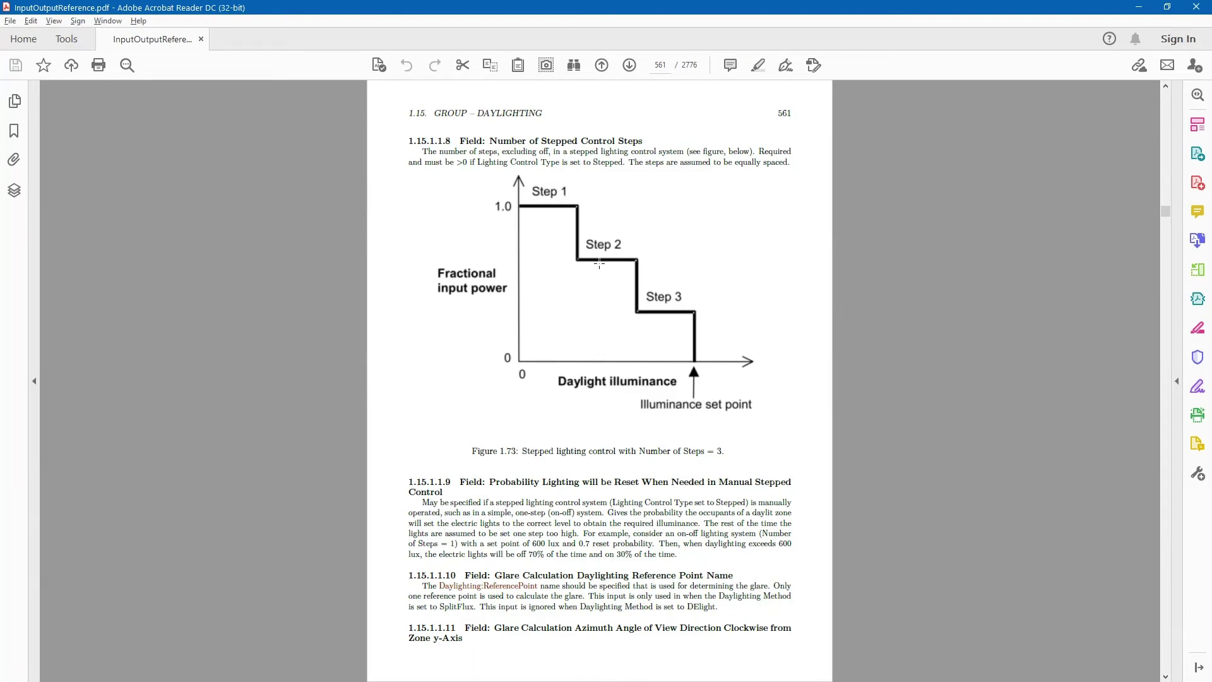
pyautogui.hotkey('alt', 'Tab')
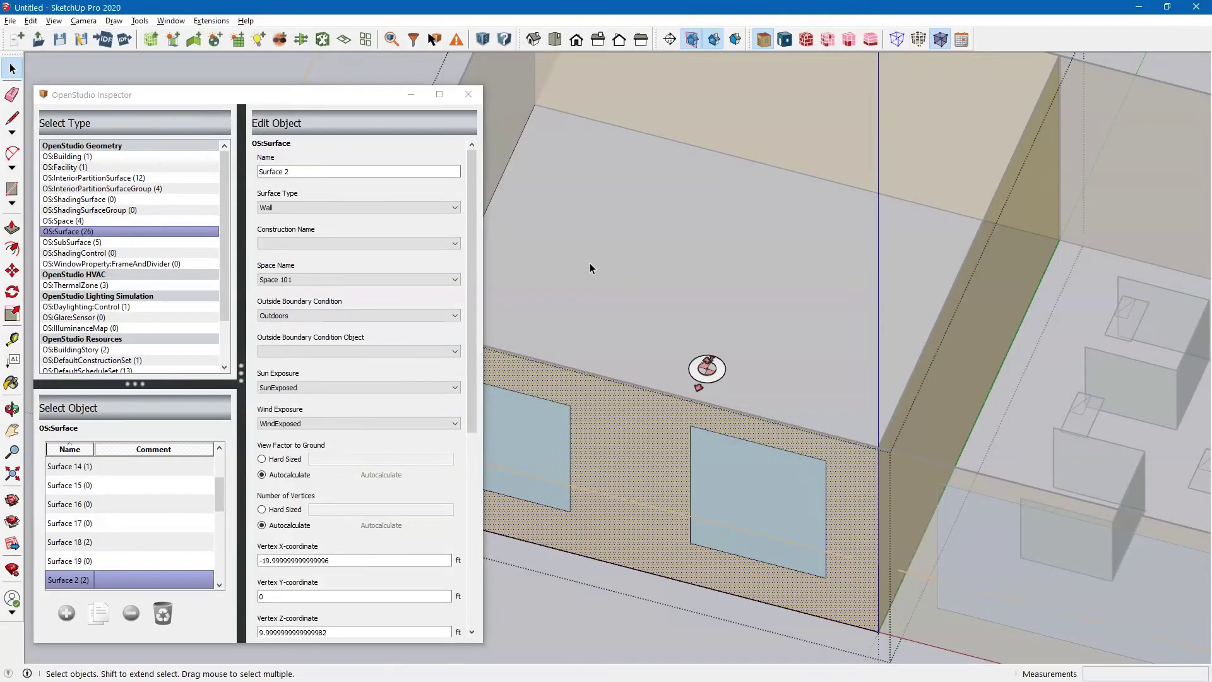
# Step: Select the sensor, try Stepped and edit its step count, then set the control type to Continuous/Off
pyautogui.click(702, 368)
pyautogui.click(397, 495)
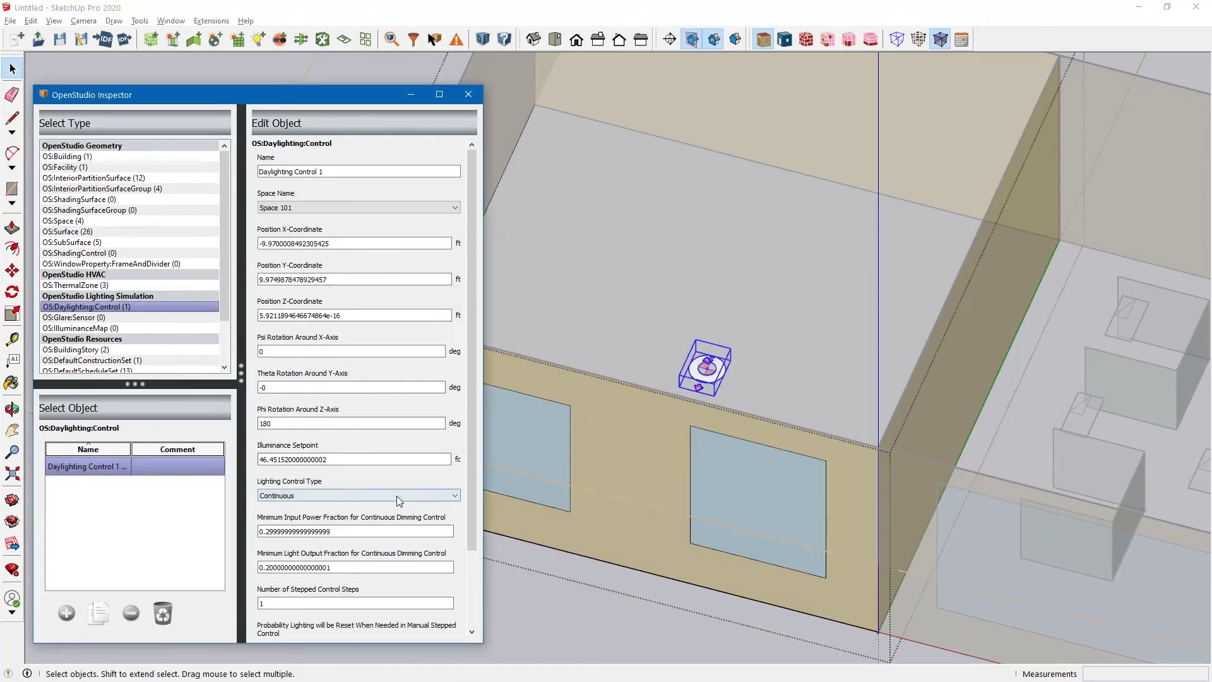
pyautogui.click(383, 531)
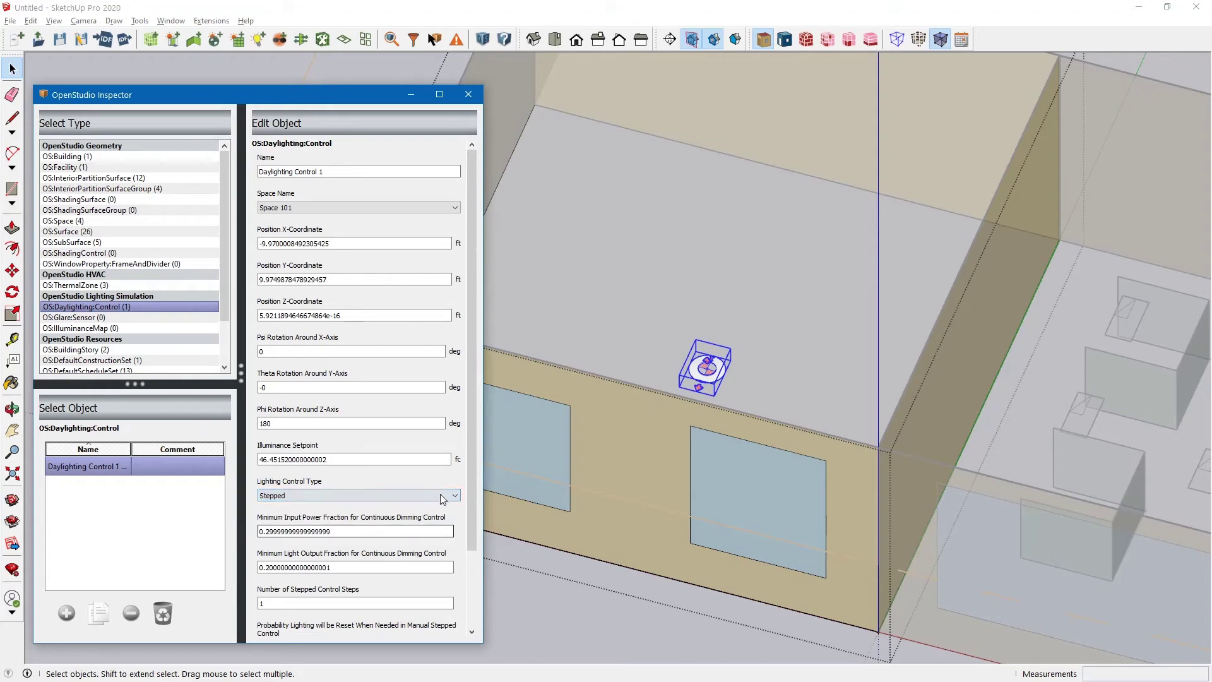
pyautogui.moveTo(470, 471); pyautogui.dragTo(469, 539)
pyautogui.click(275, 522)
pyautogui.doubleClick(275, 521)
pyautogui.write('5')
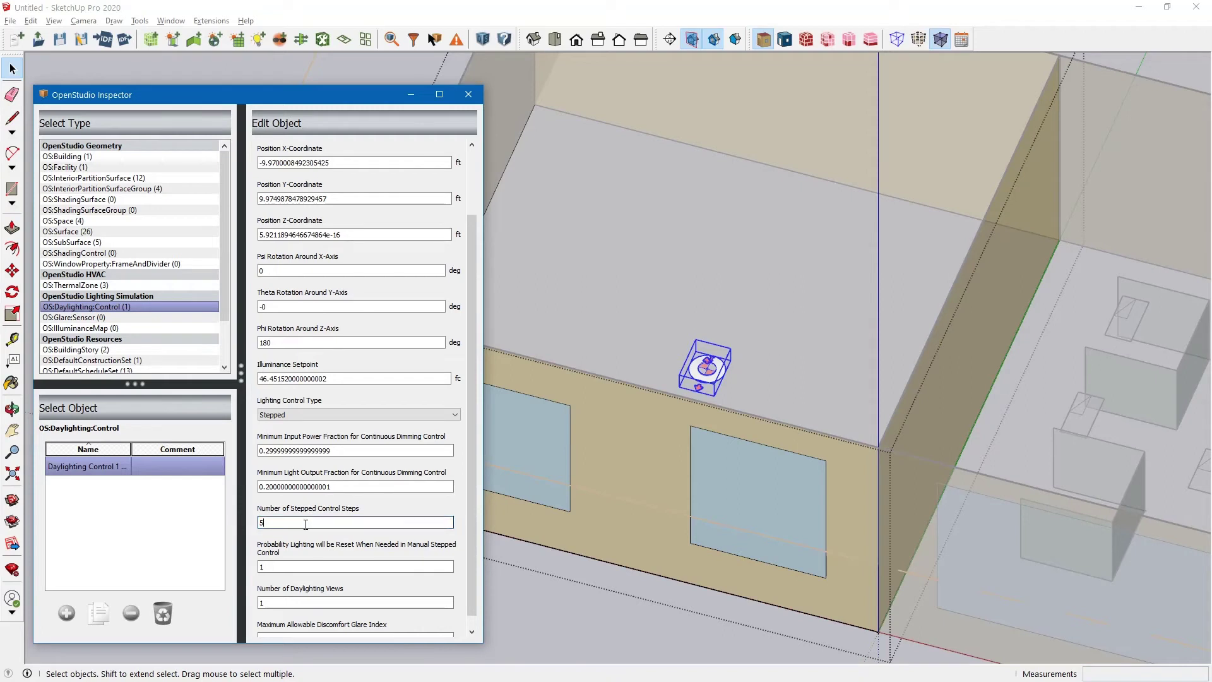
pyautogui.write('1')
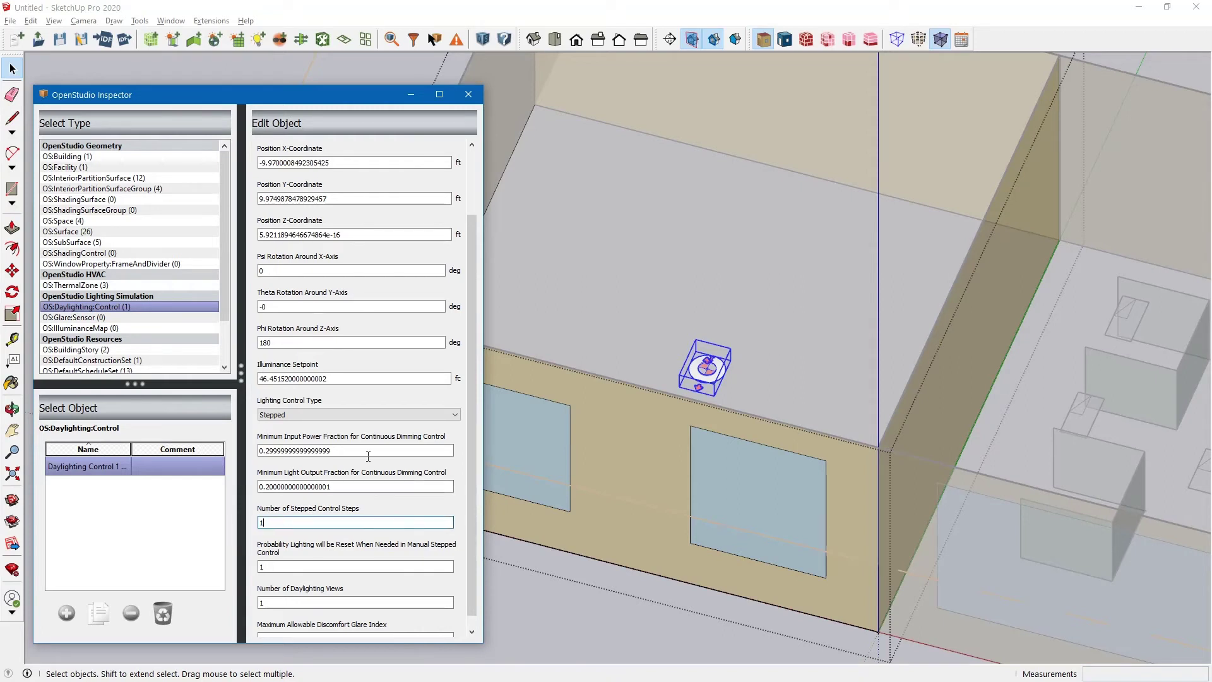
pyautogui.click(371, 415)
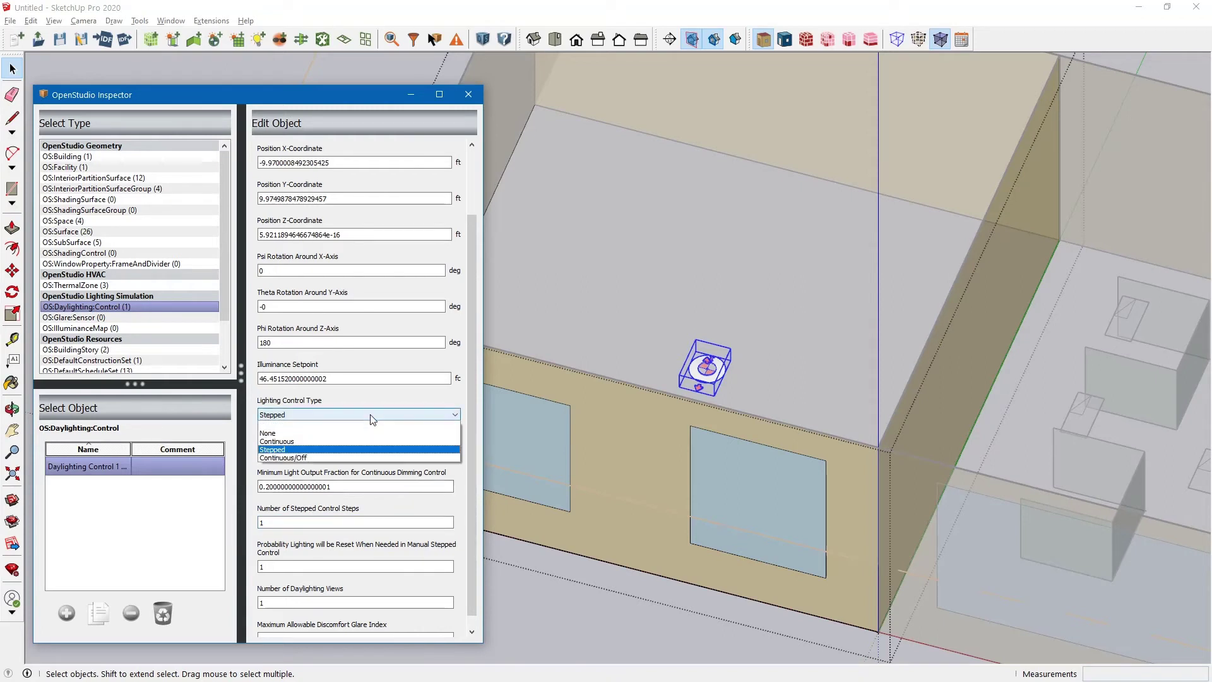
pyautogui.click(354, 460)
# Step: Scroll back to page 560's continuous dimming explanation in the PDF, then return to SketchUp
pyautogui.hotkey('alt', 'Tab')
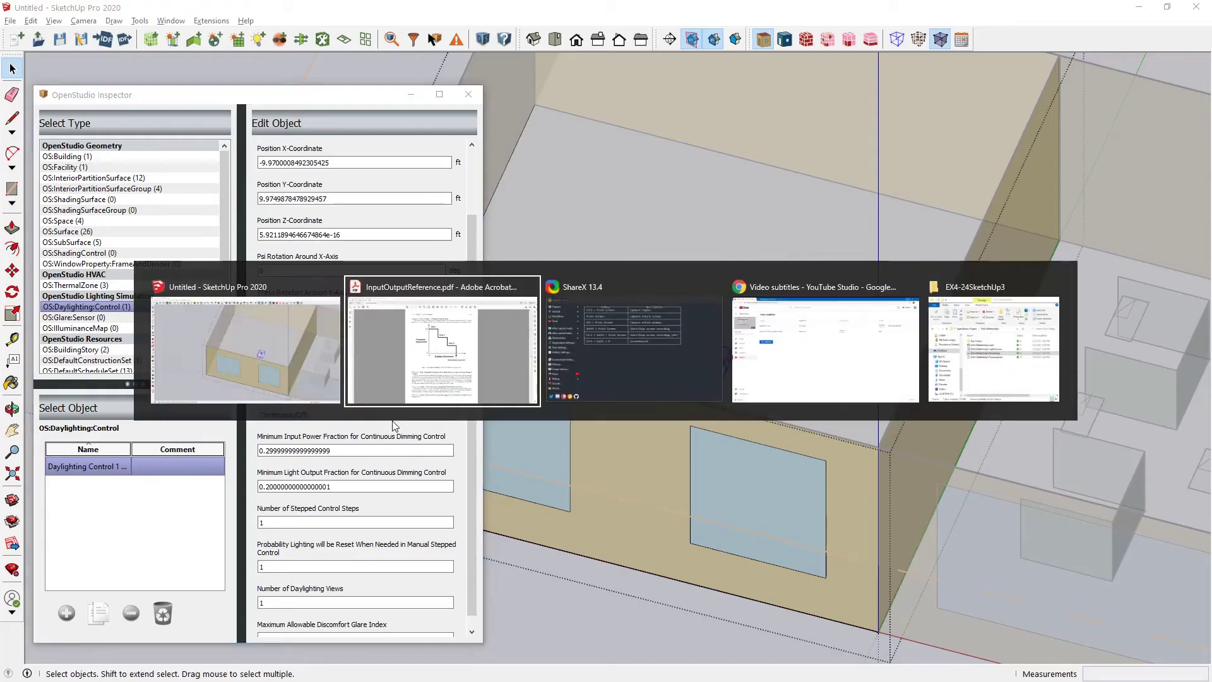
pyautogui.scroll(10, 666, 365)
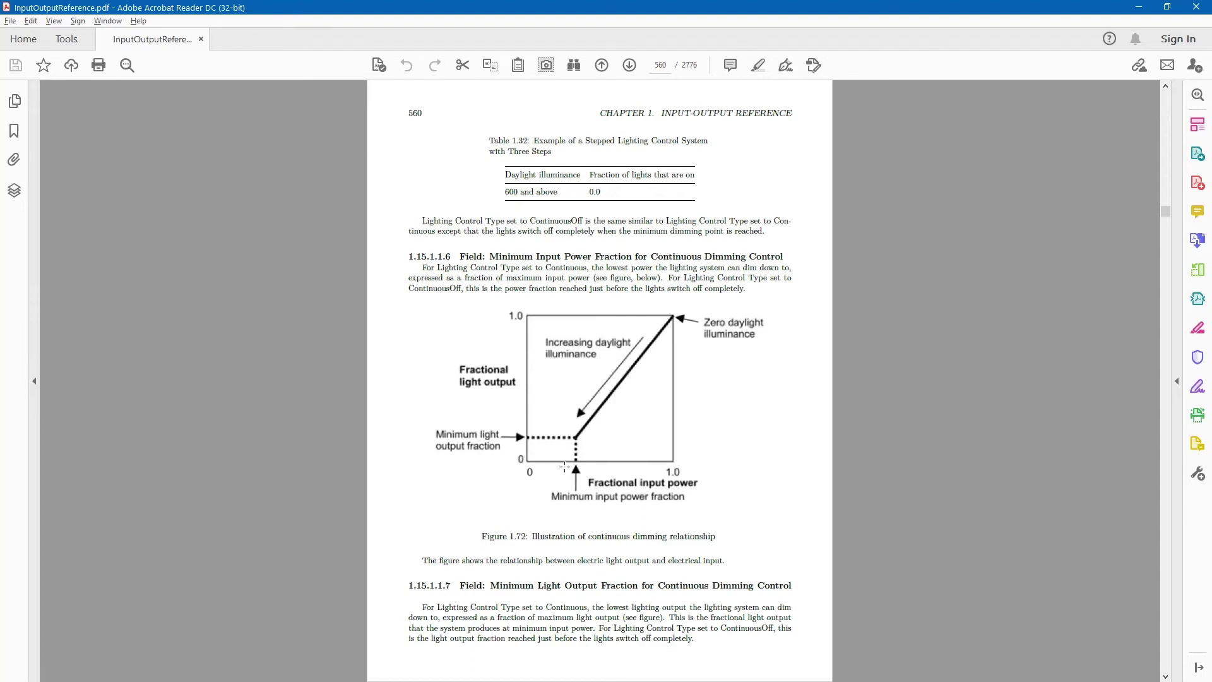
pyautogui.hotkey('alt', 'Tab')
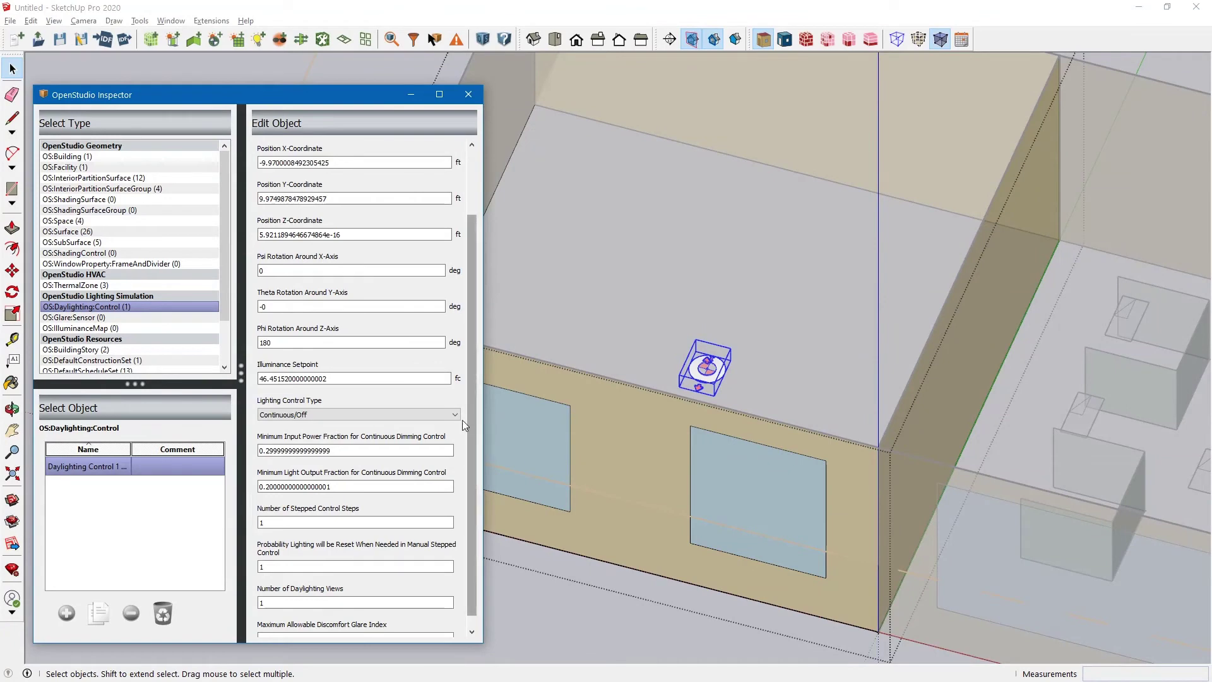
# Step: Switch the control type to Continuous, check the reset probability of 1, then choose Stepped
pyautogui.click(458, 417)
pyautogui.click(433, 437)
pyautogui.moveTo(469, 445); pyautogui.dragTo(476, 495)
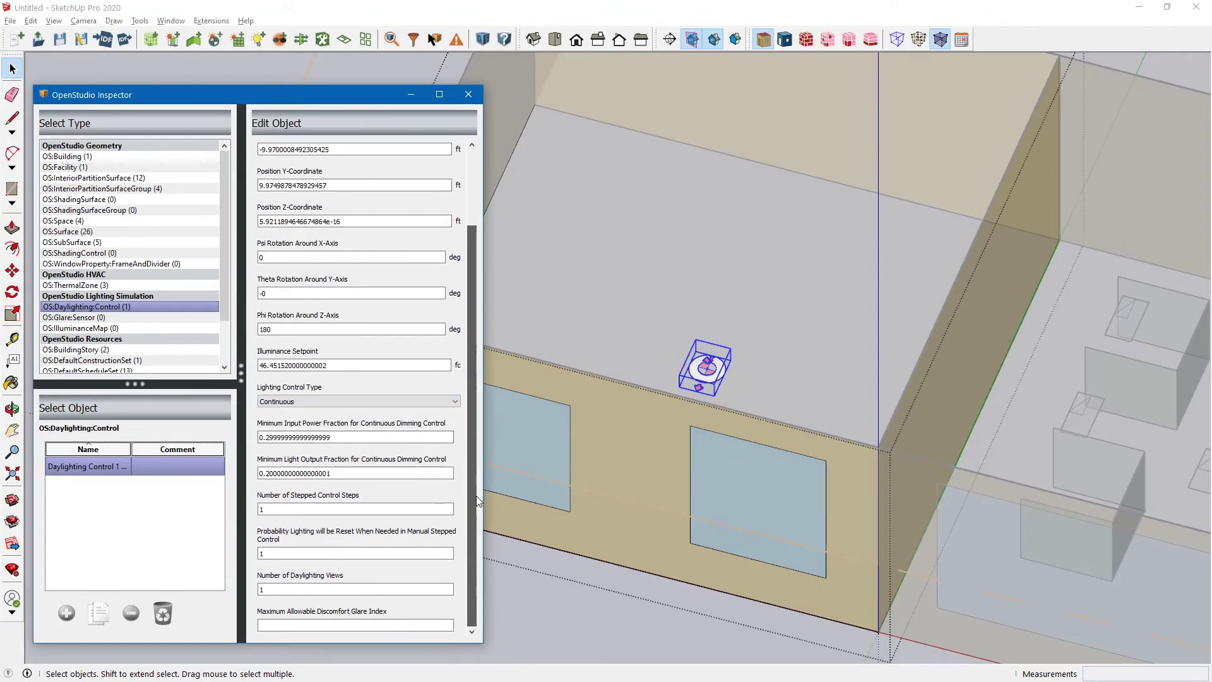
pyautogui.click(343, 556)
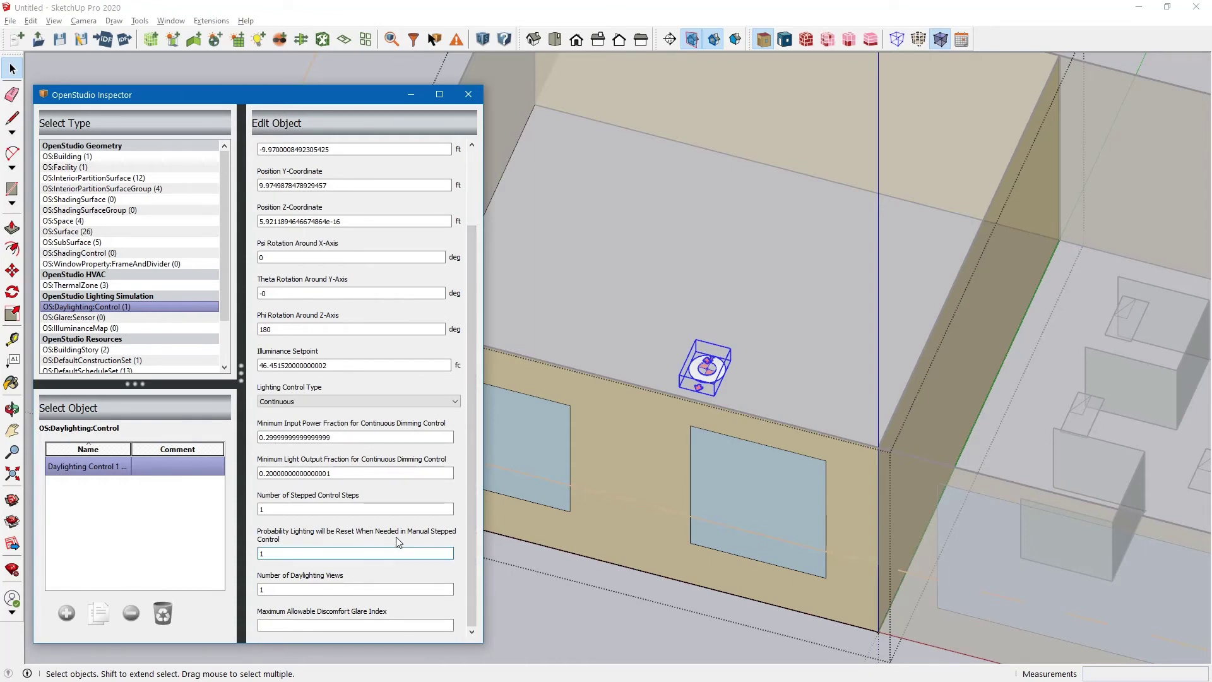
pyautogui.click(430, 403)
pyautogui.click(398, 439)
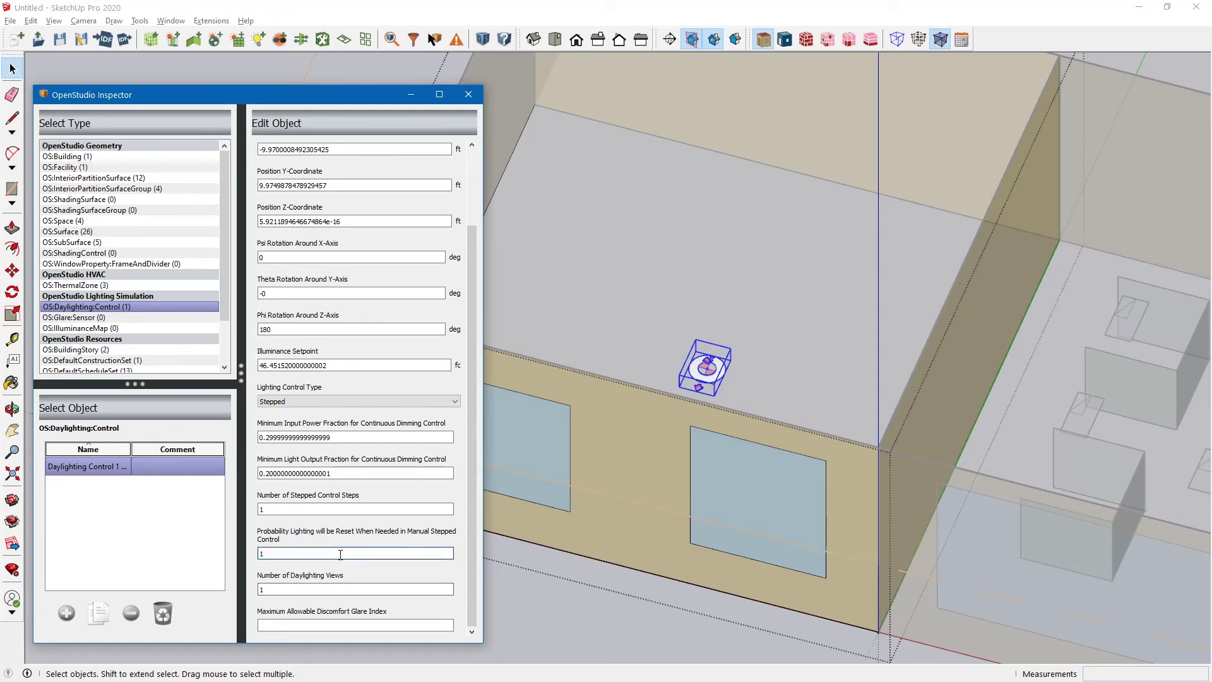
pyautogui.doubleClick(278, 554)
pyautogui.click(290, 554)
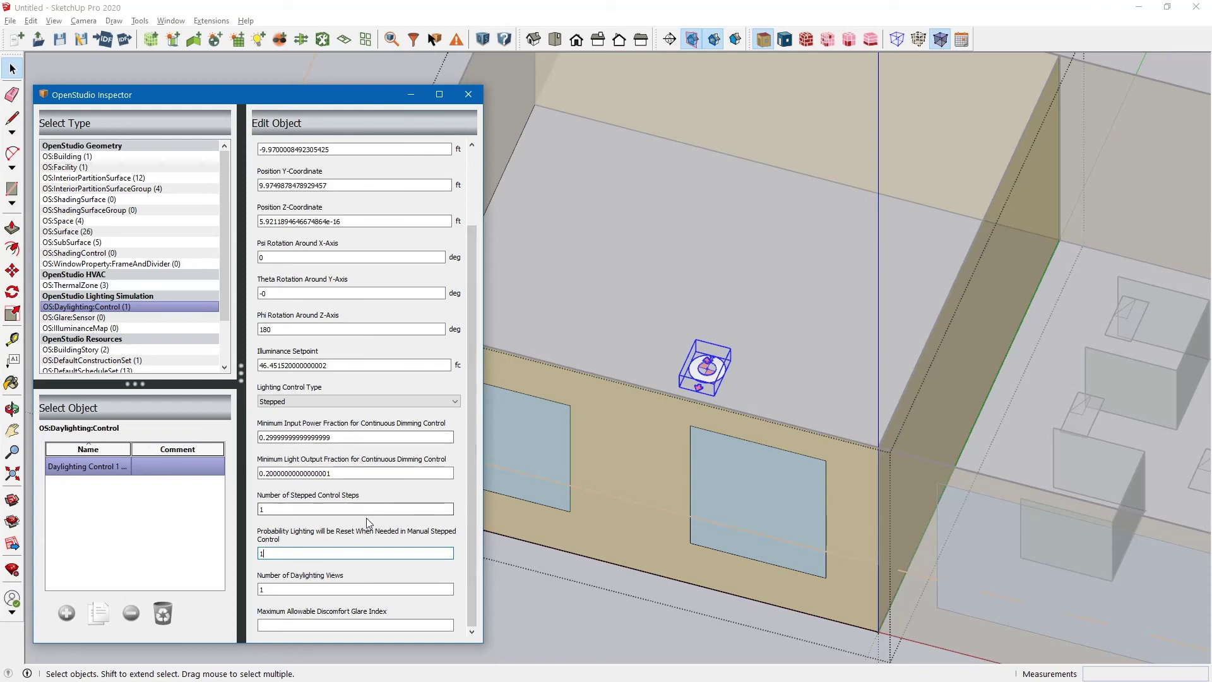
pyautogui.click(319, 590)
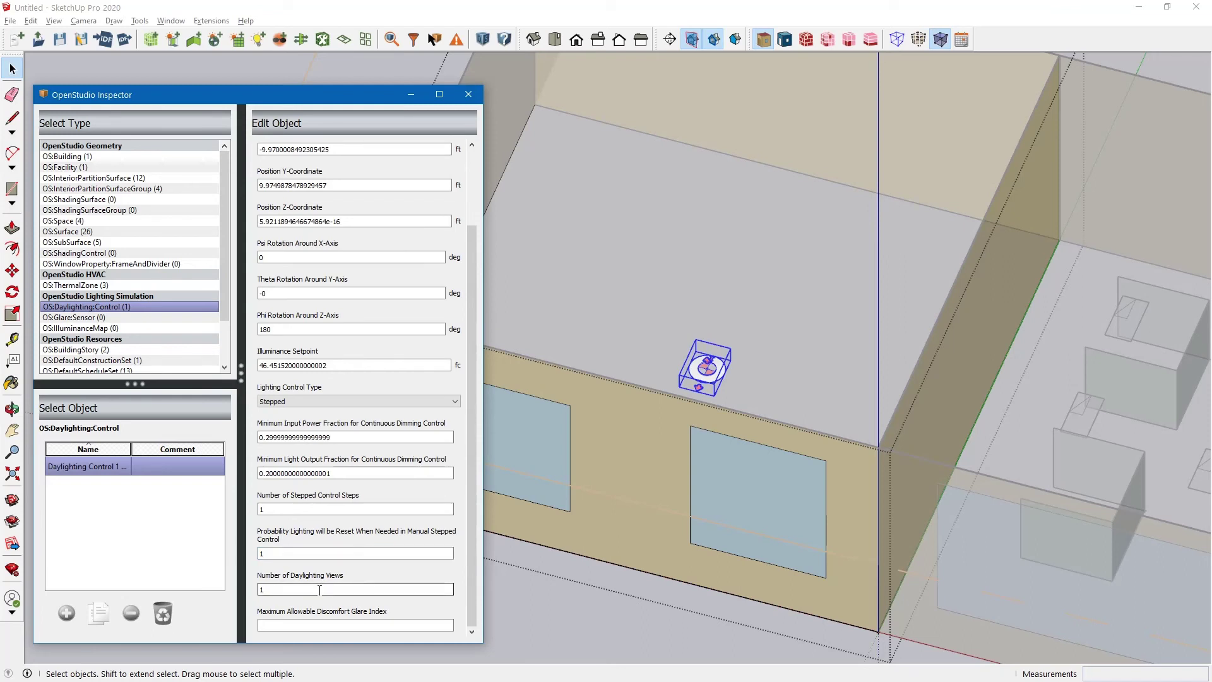
pyautogui.doubleClick(319, 589)
pyautogui.scroll(3, 694, 367)
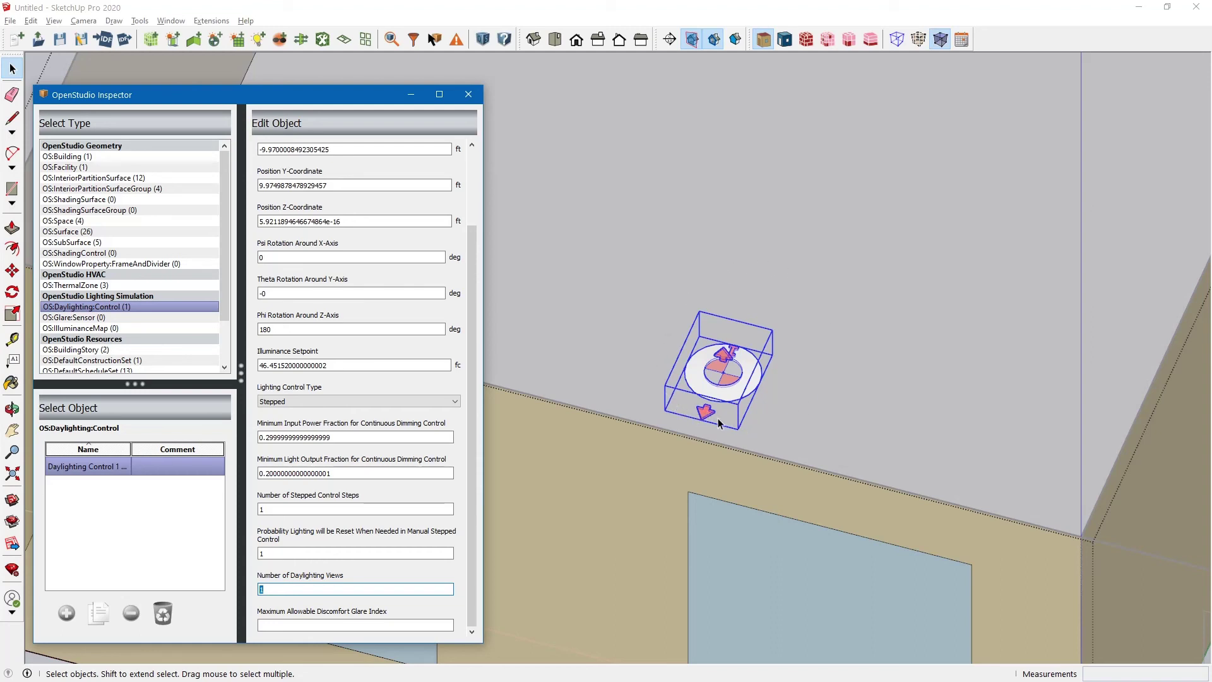
pyautogui.scroll(-3, 718, 421)
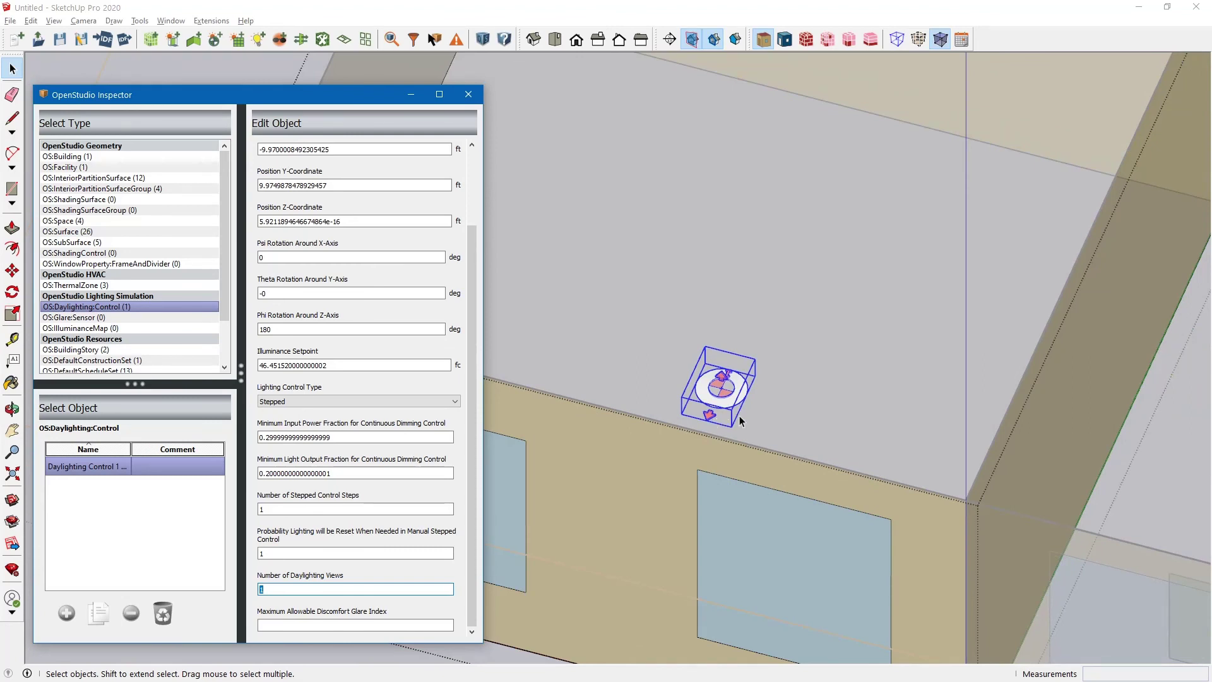
pyautogui.scroll(-1, 717, 415)
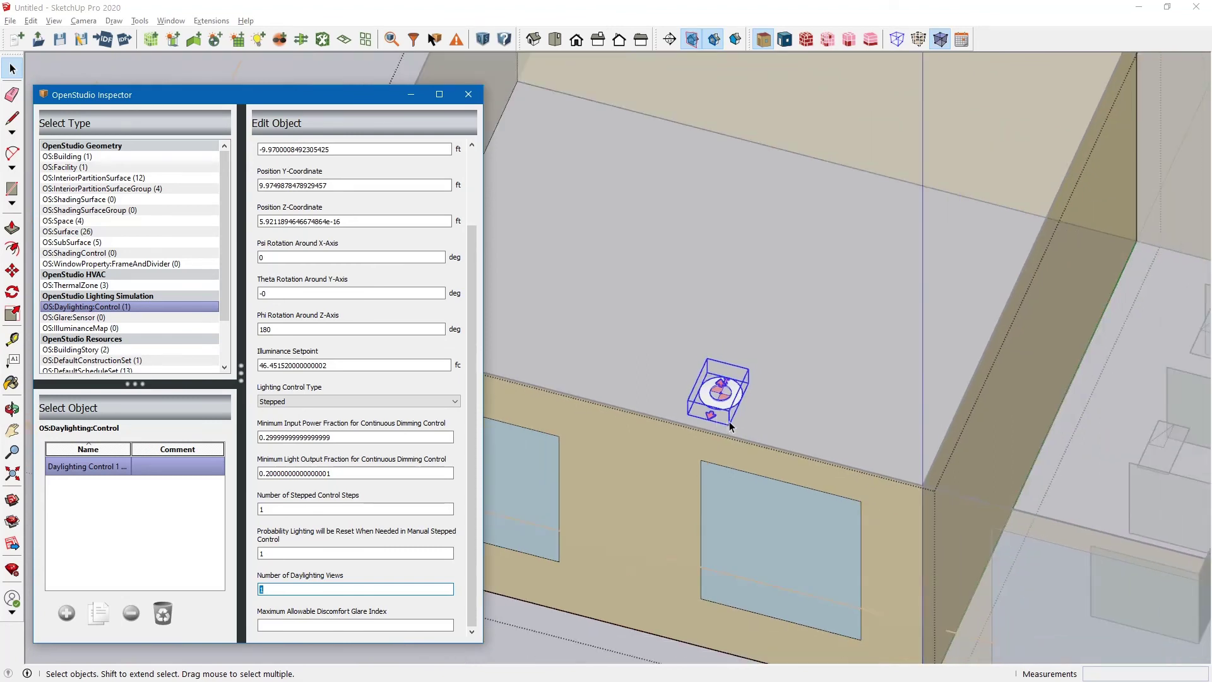
pyautogui.click(398, 589)
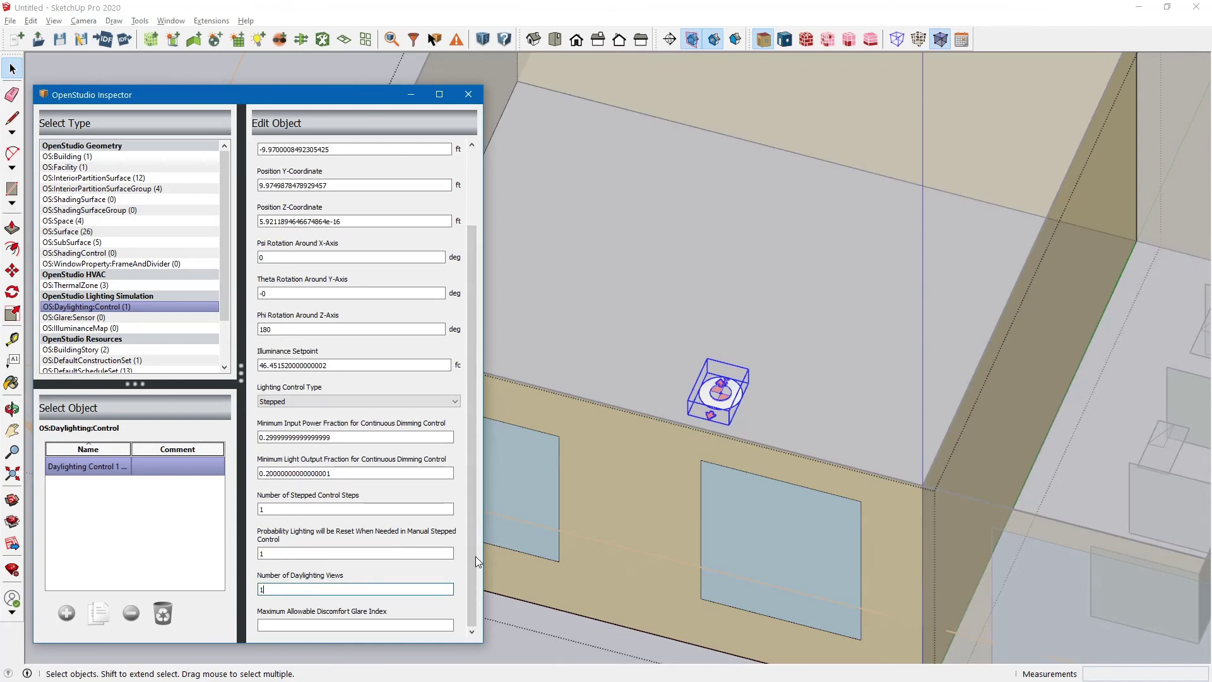
pyautogui.click(409, 625)
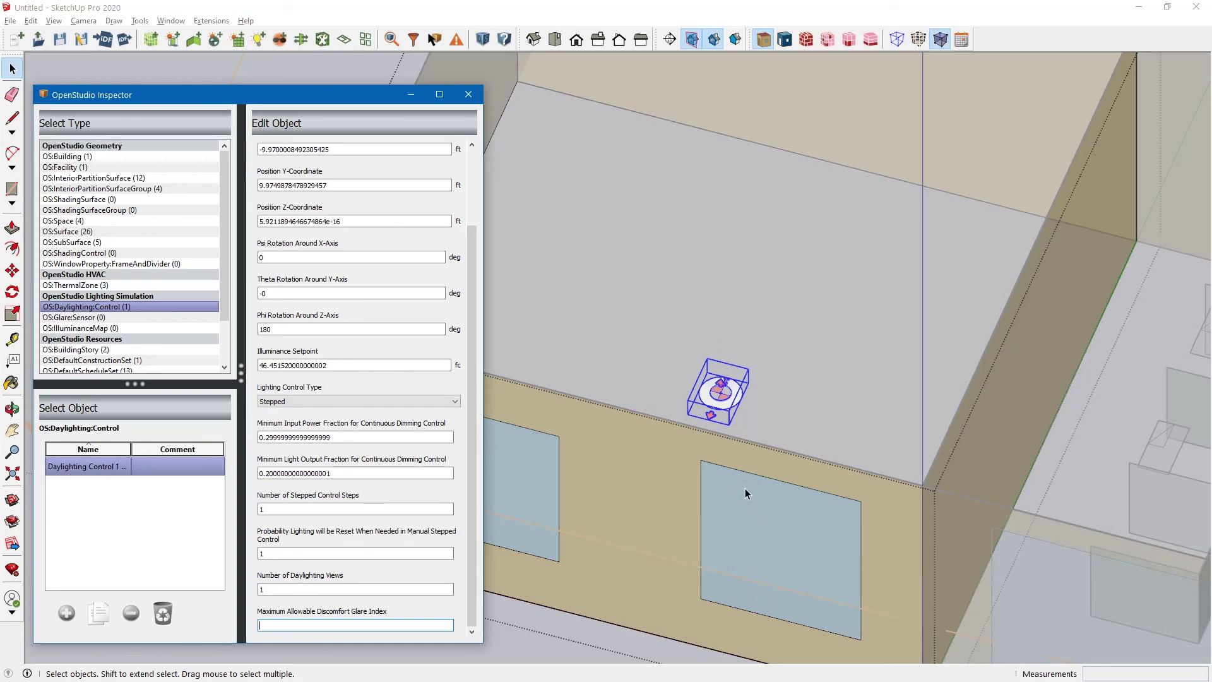
pyautogui.scroll(1, 720, 408)
pyautogui.click(715, 398)
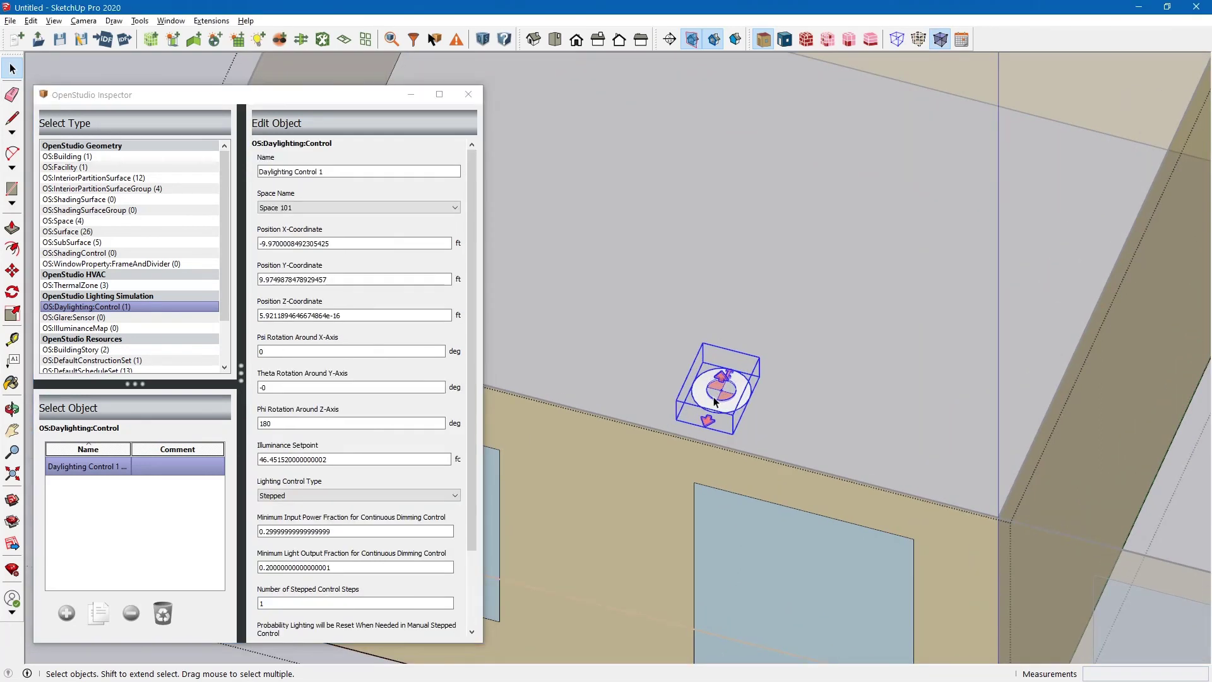
pyautogui.scroll(-1, 762, 418)
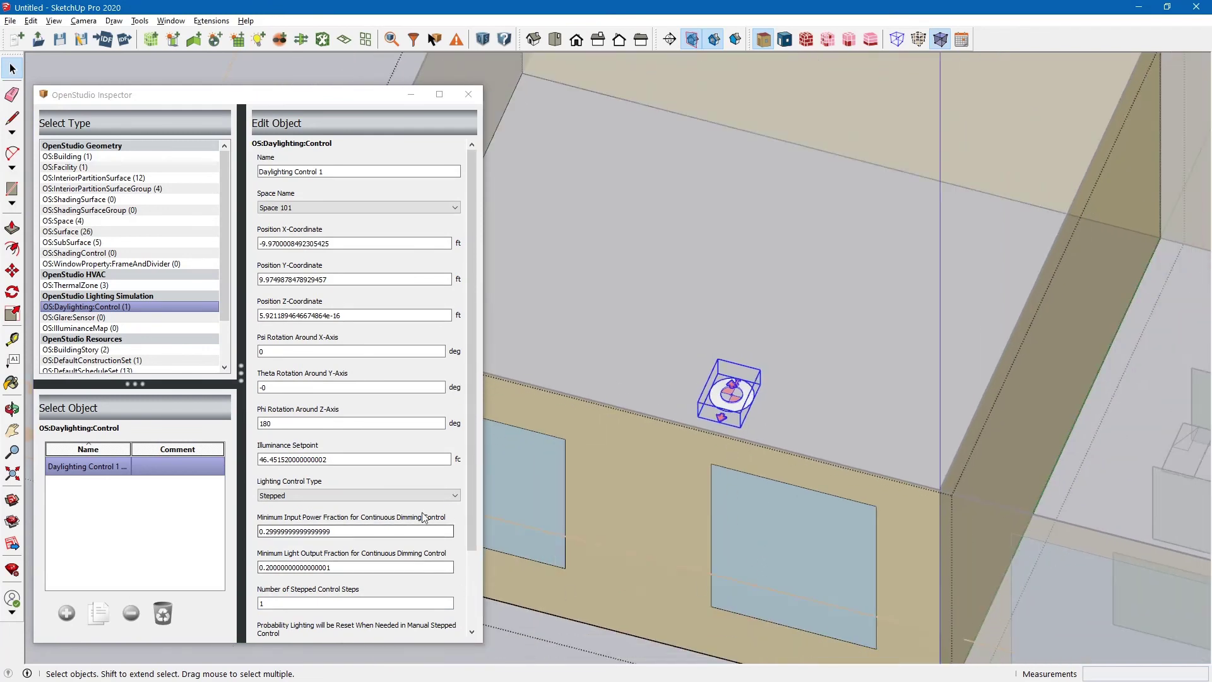
pyautogui.moveTo(468, 487); pyautogui.dragTo(473, 563)
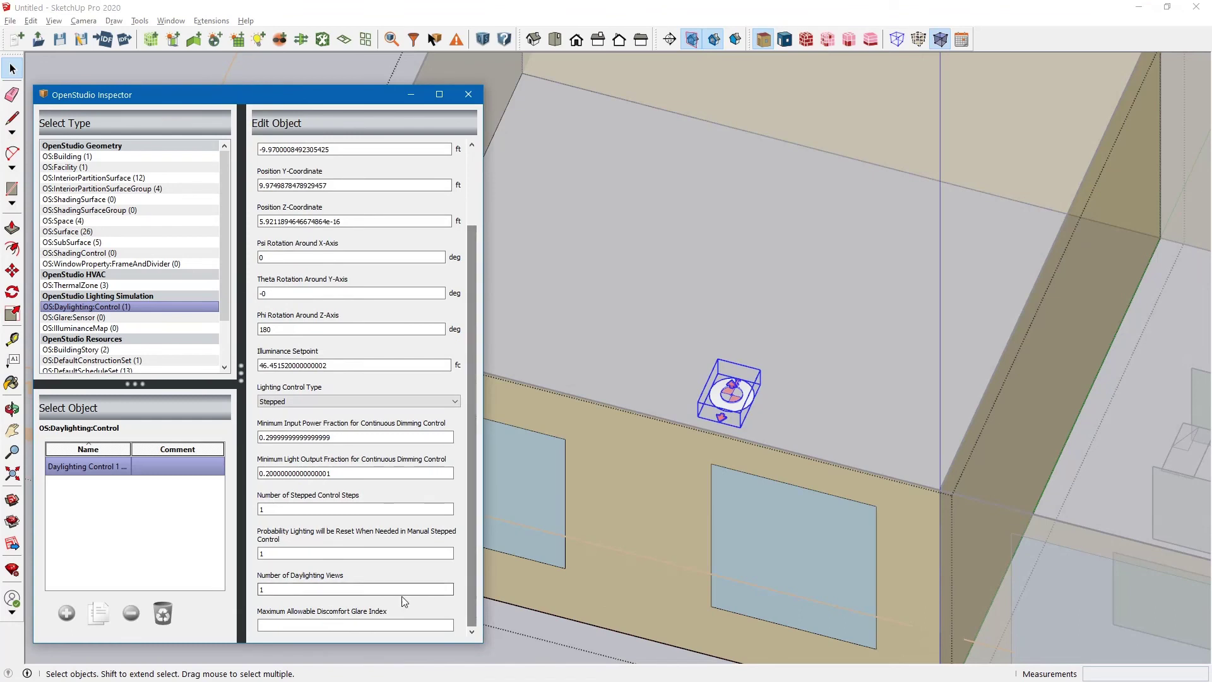
pyautogui.click(357, 622)
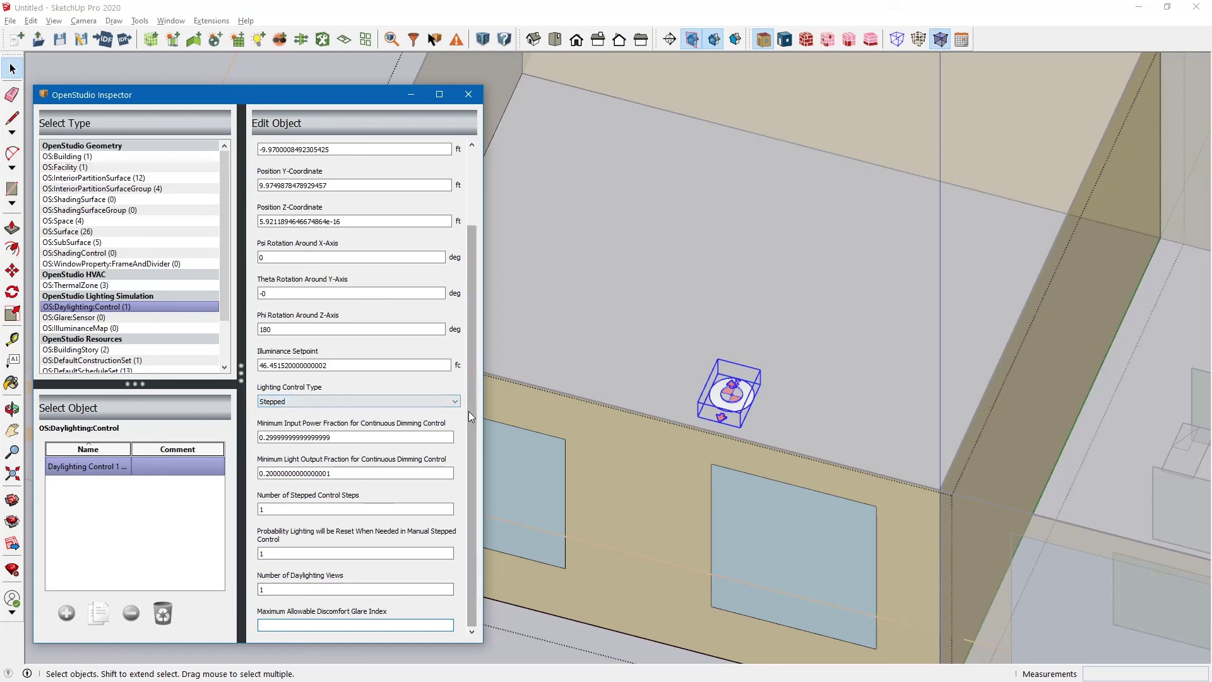
pyautogui.moveTo(468, 411); pyautogui.dragTo(478, 257)
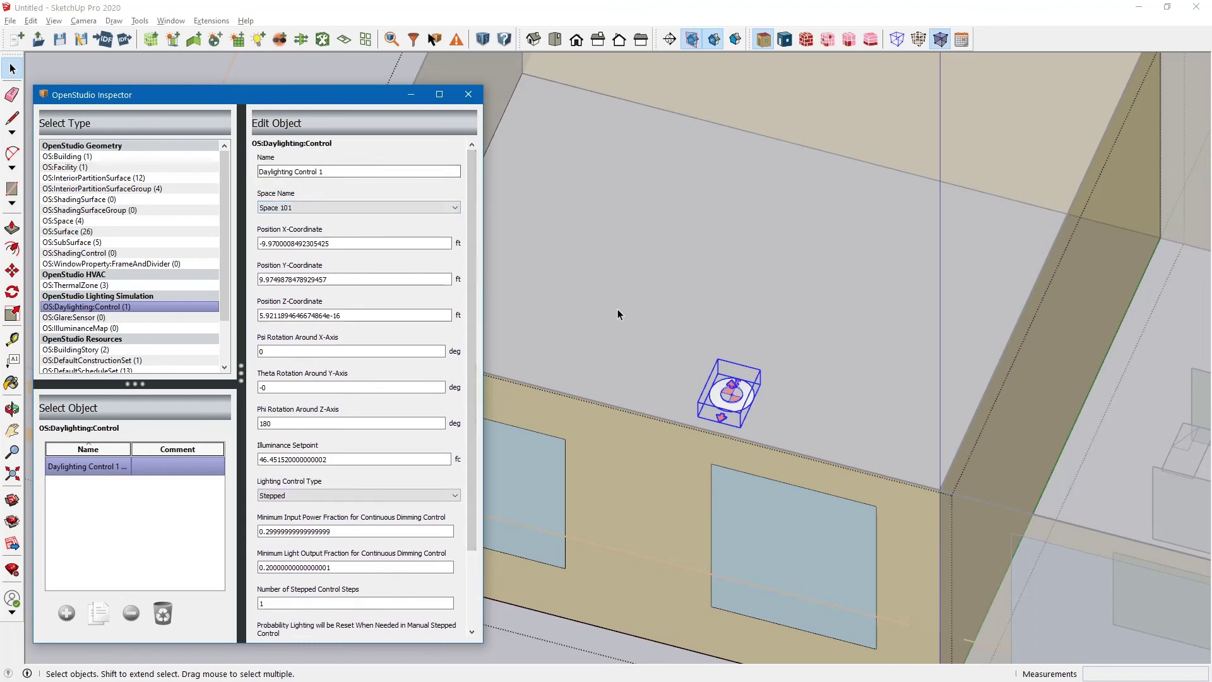
pyautogui.scroll(-2, 649, 346)
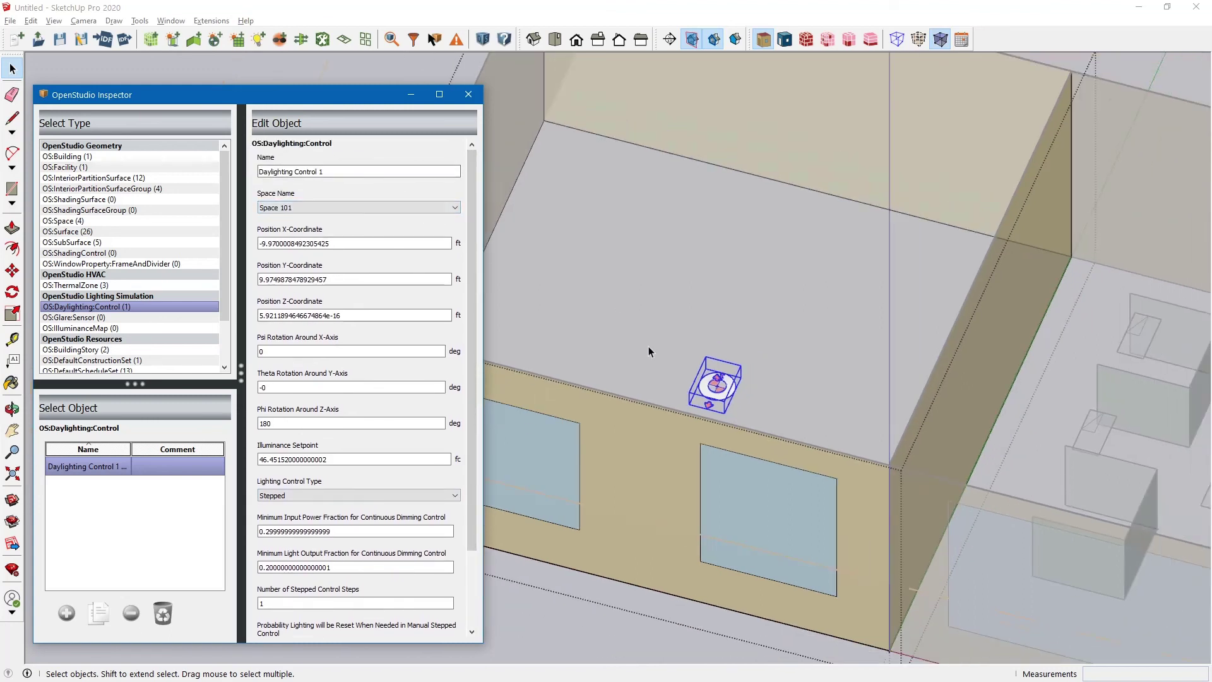